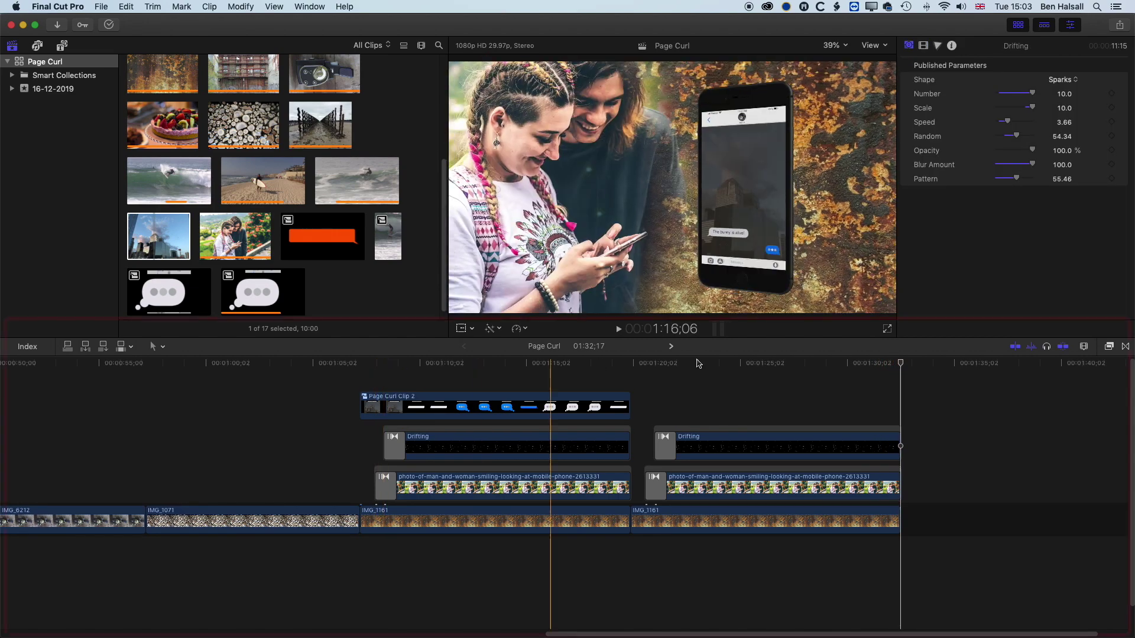
Examine the layers of the finished composite's second copy (background, masked photo, Drifting generator) and play back the section
left_click(714, 526)
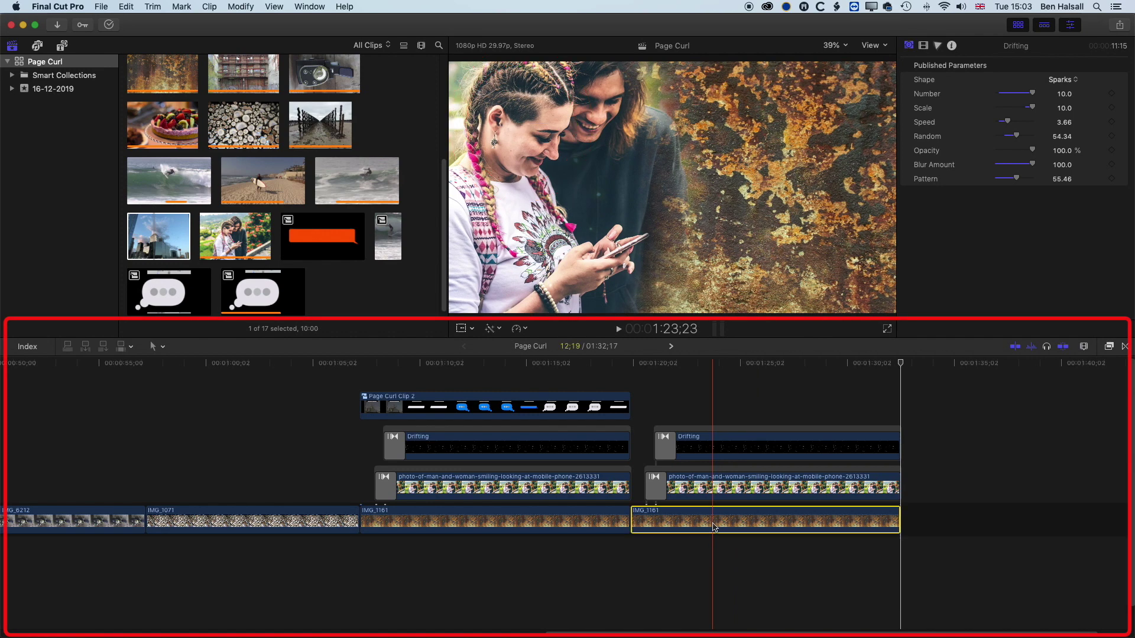
left_click(722, 493)
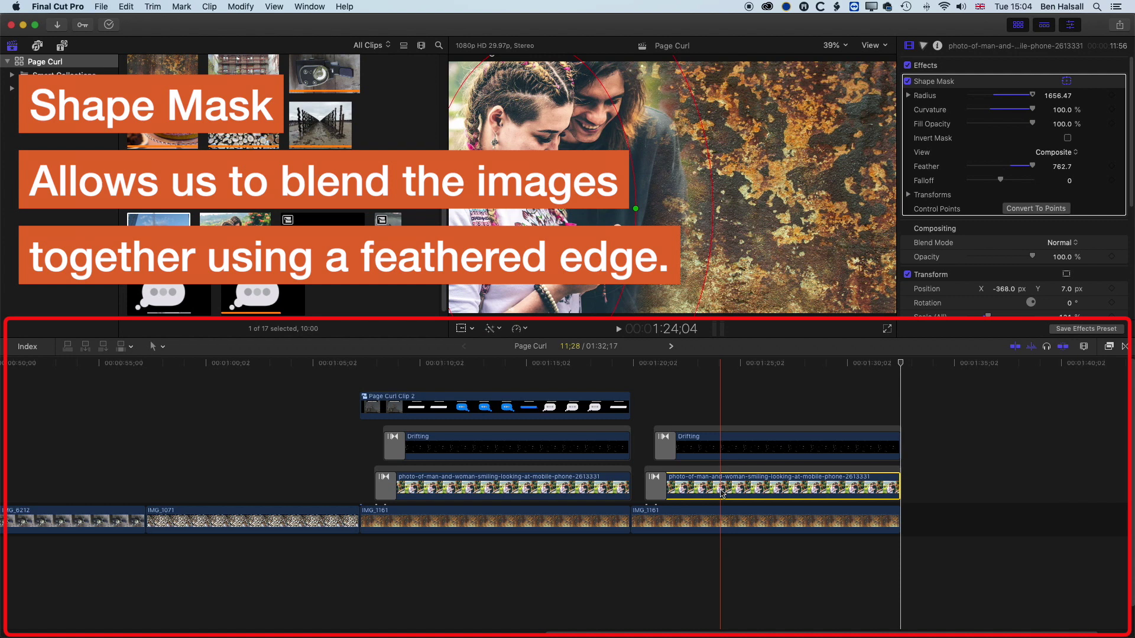
left_click(723, 451)
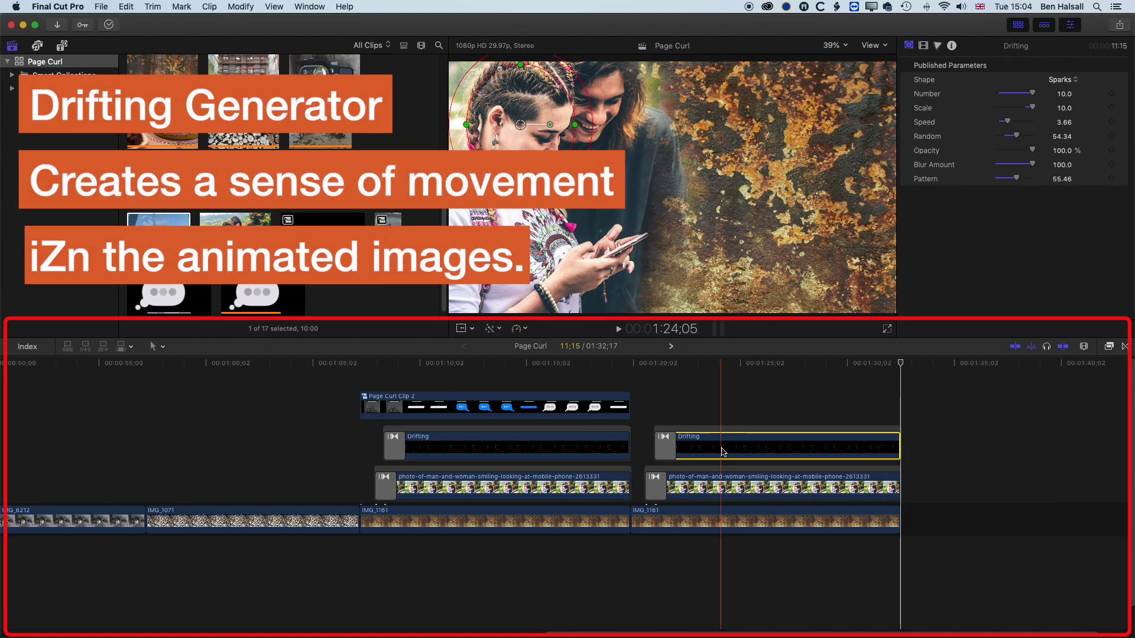
left_click(672, 363)
key("space")
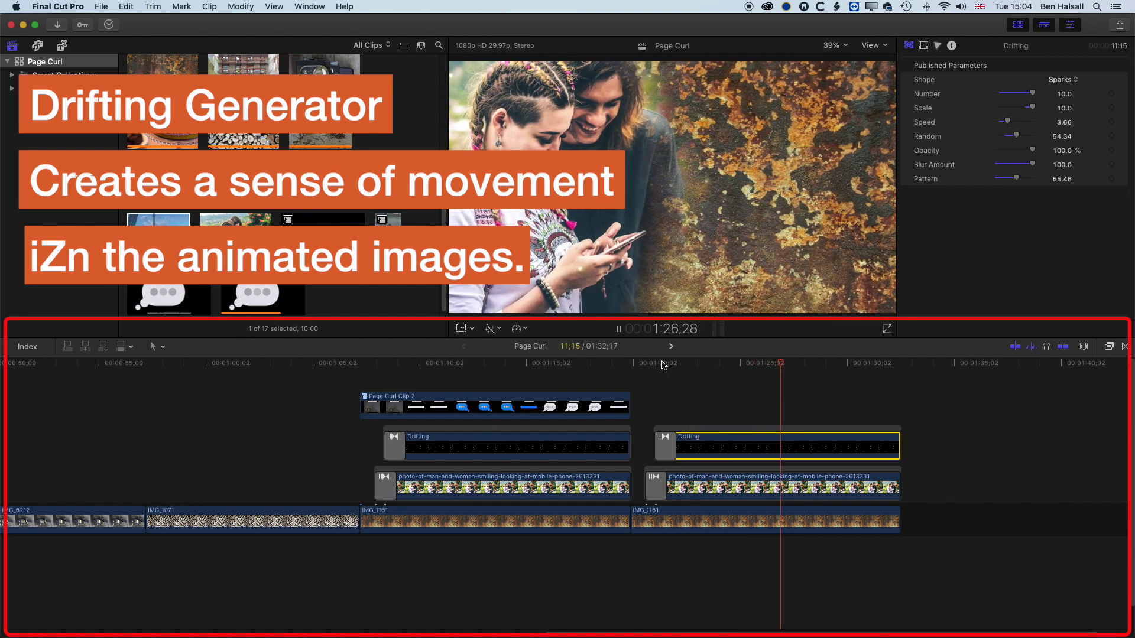
key("space")
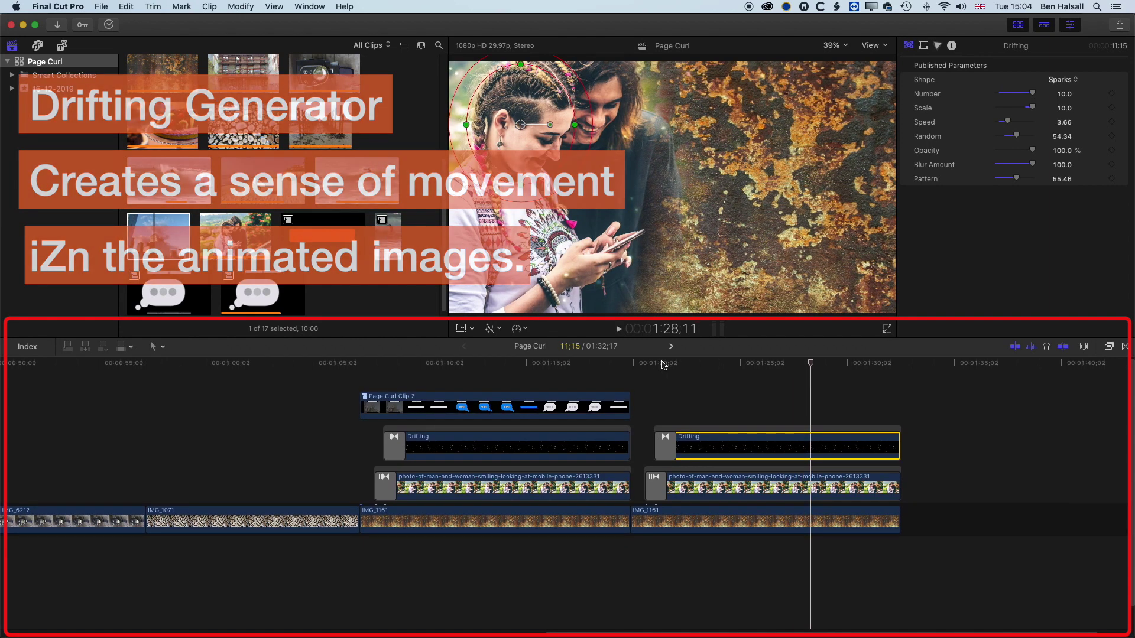
Create a new project named Layered Images in the 16-12-2019 event
left_click(107, 5)
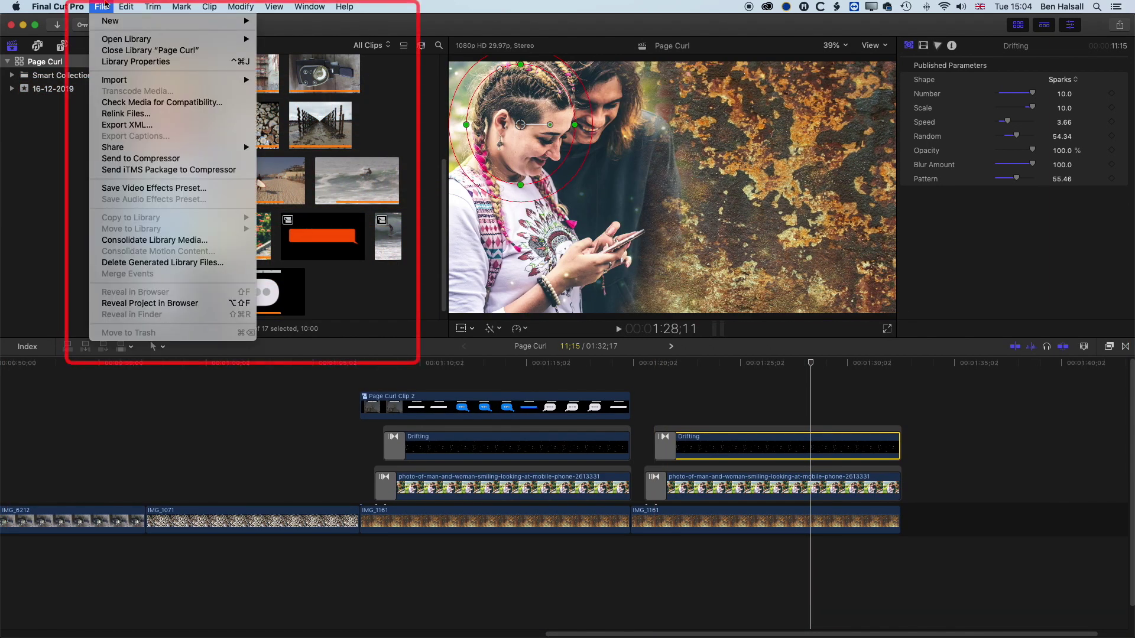
mouse_move(237, 21)
left_click(346, 25)
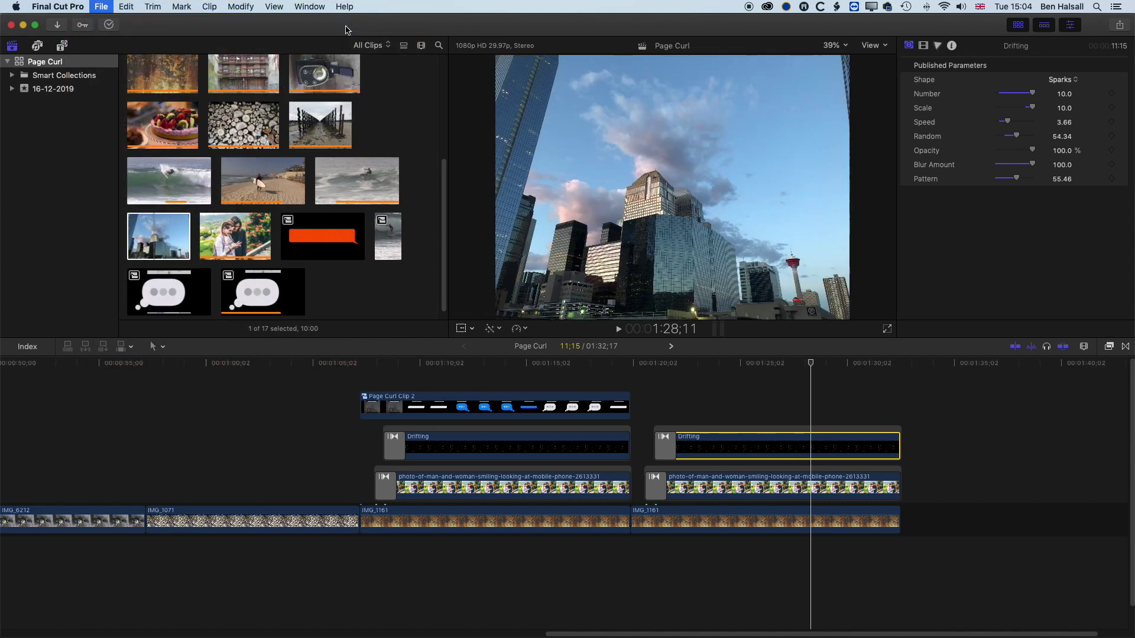
type("Layered Images")
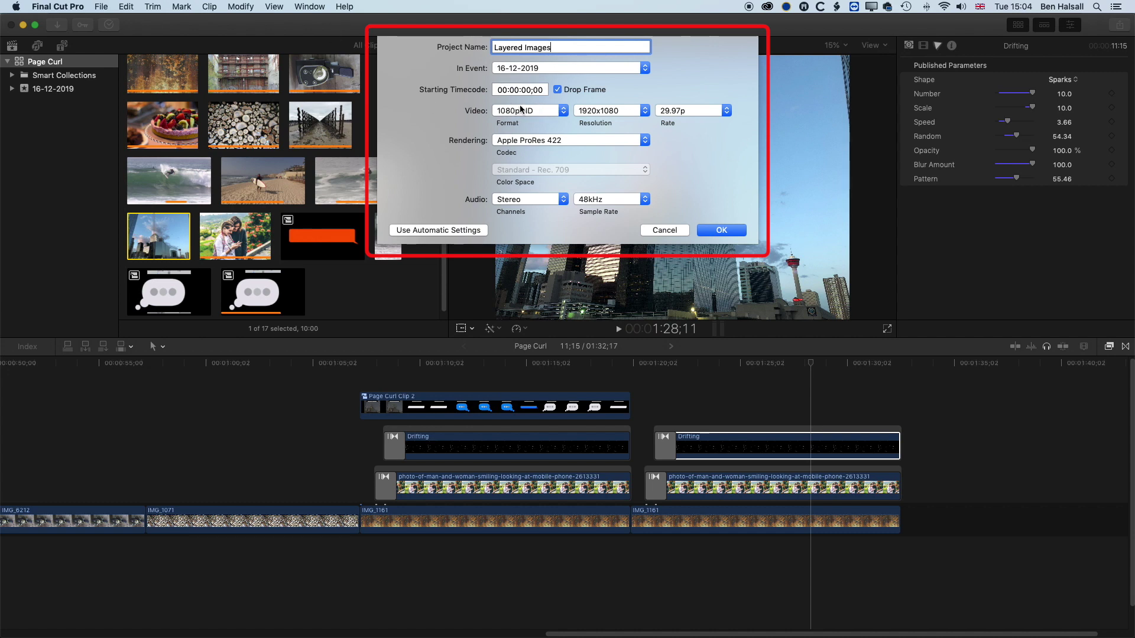
left_click(722, 230)
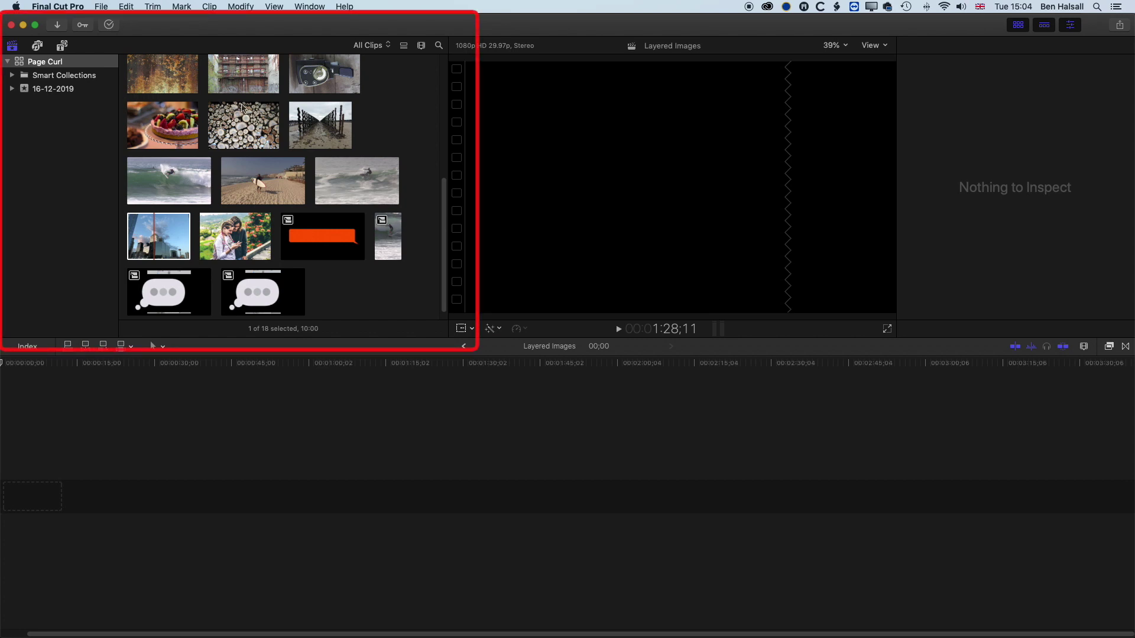
Add the rusty texture image IMG_1161 to the empty timeline as the background clip
left_click(185, 91)
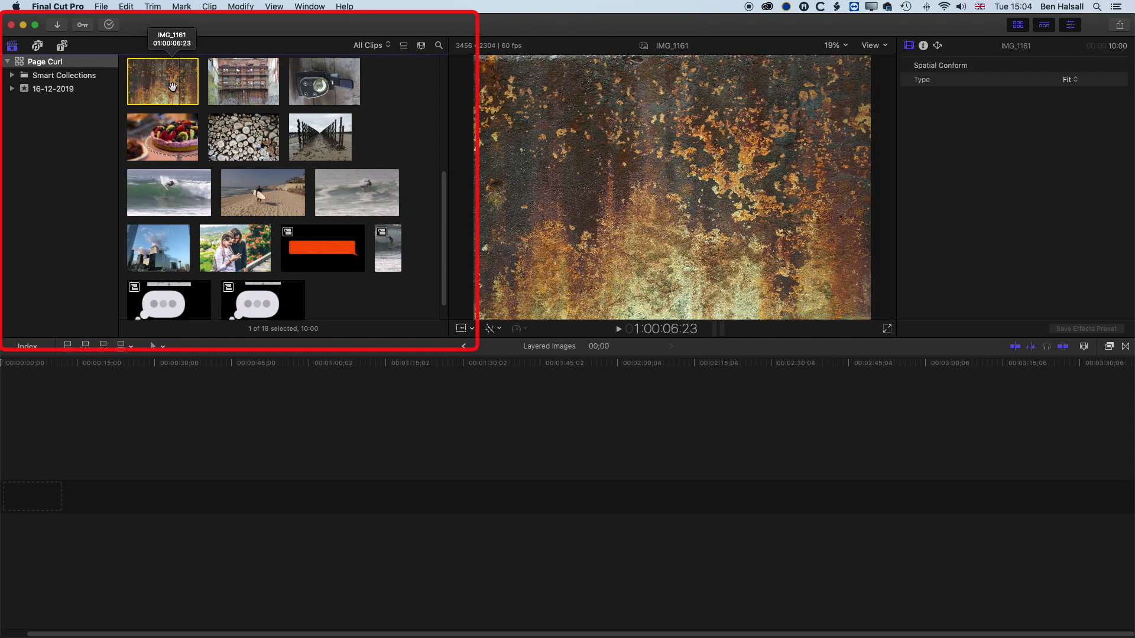
left_click_drag(172, 87, 6, 503)
key("shift+z")
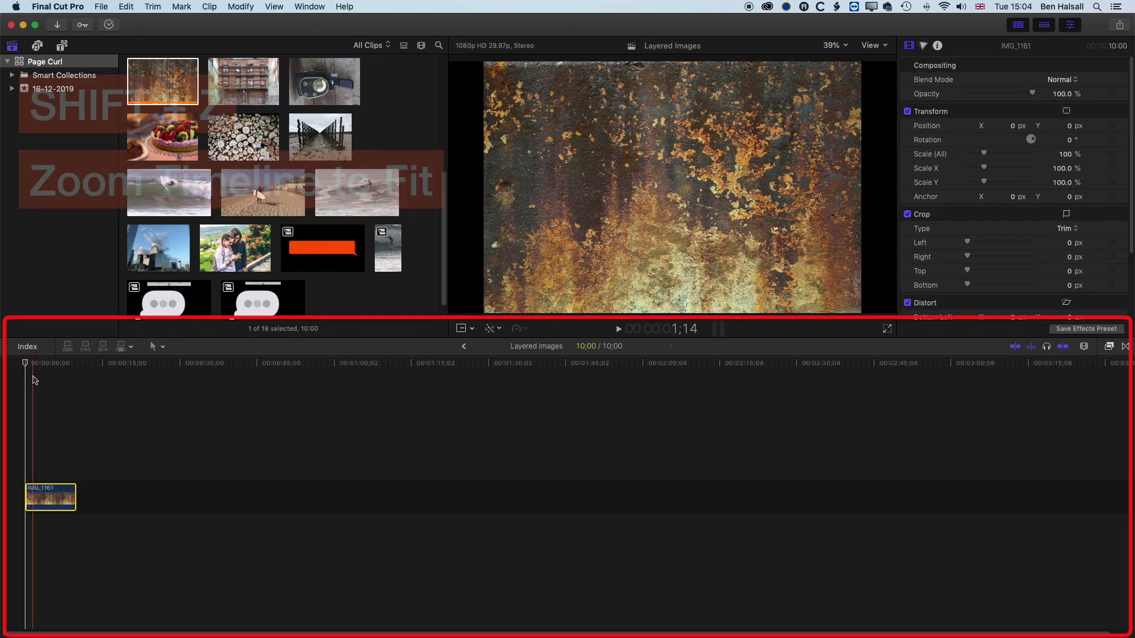
key("shift+z")
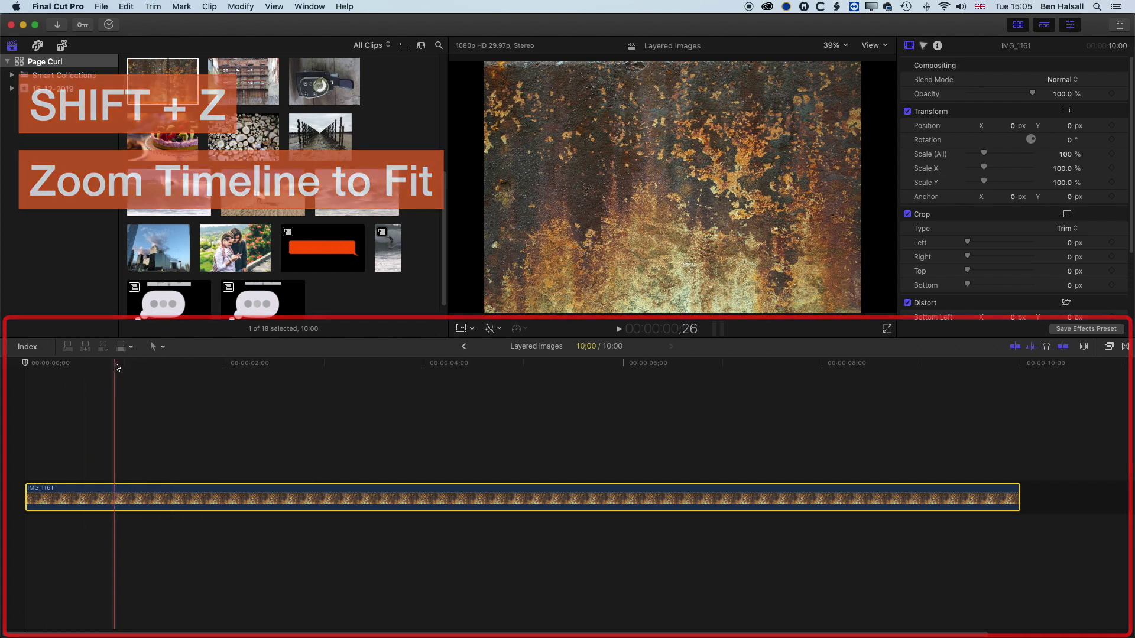
Connect the photo of the man and woman with the phone above the background clip, aligned with its start
left_click(235, 260)
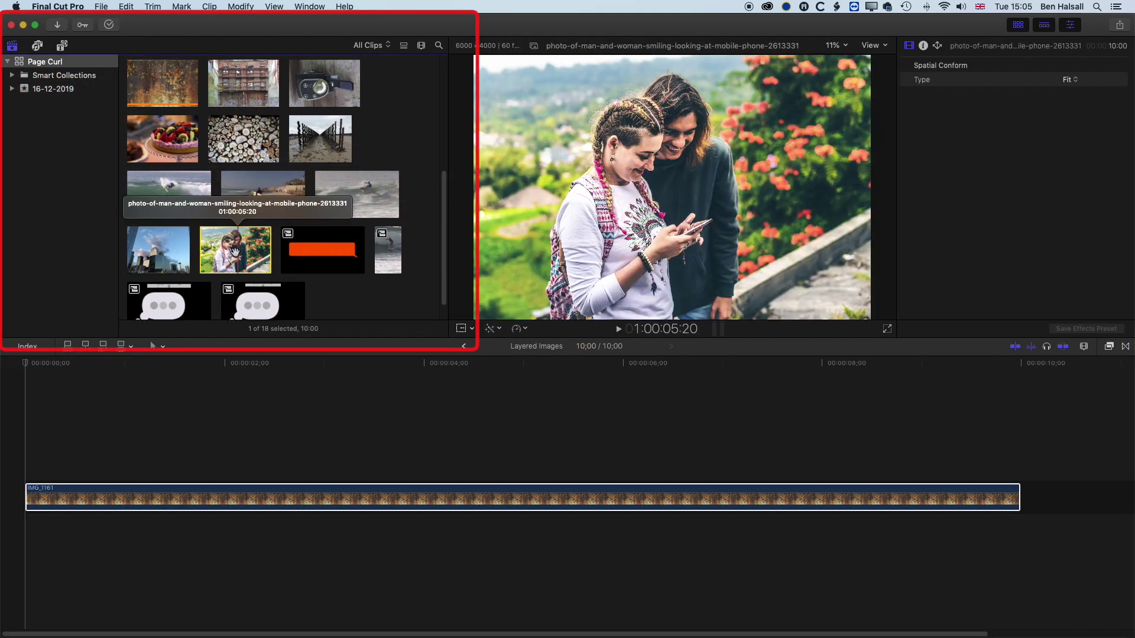
left_click_drag(256, 278, 31, 444)
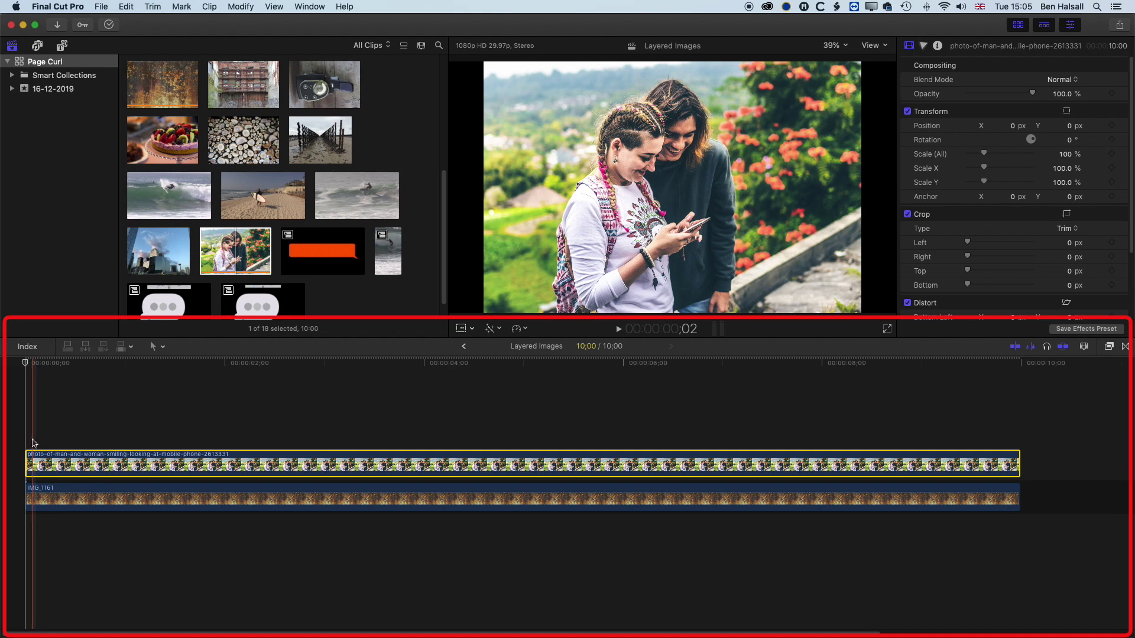
left_click(7, 369)
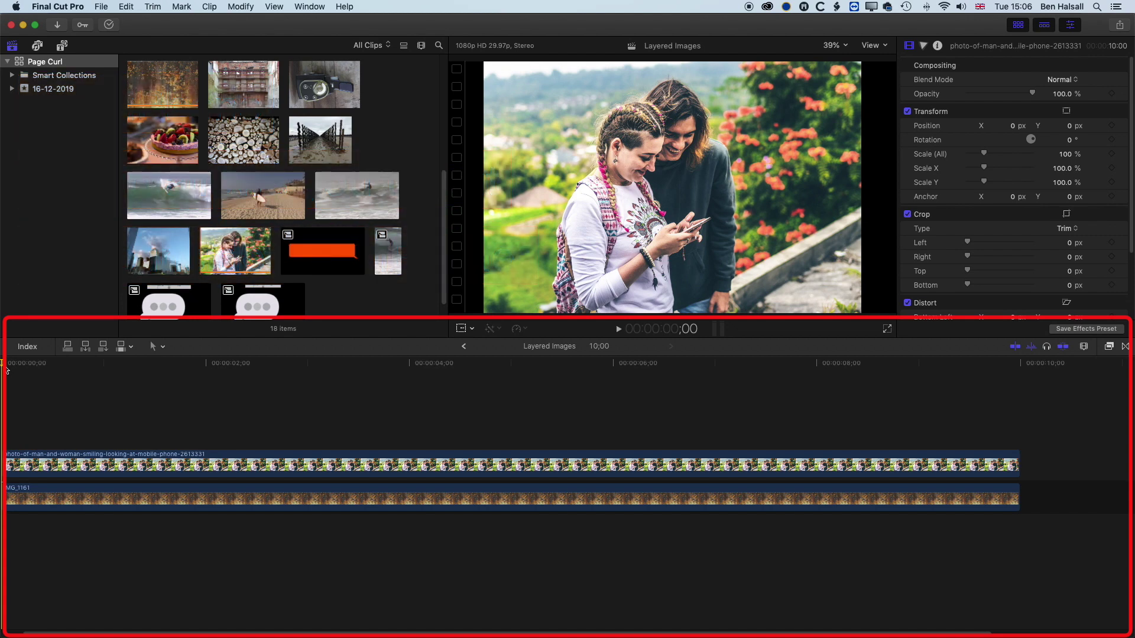
scroll(8, 370, "left", 2)
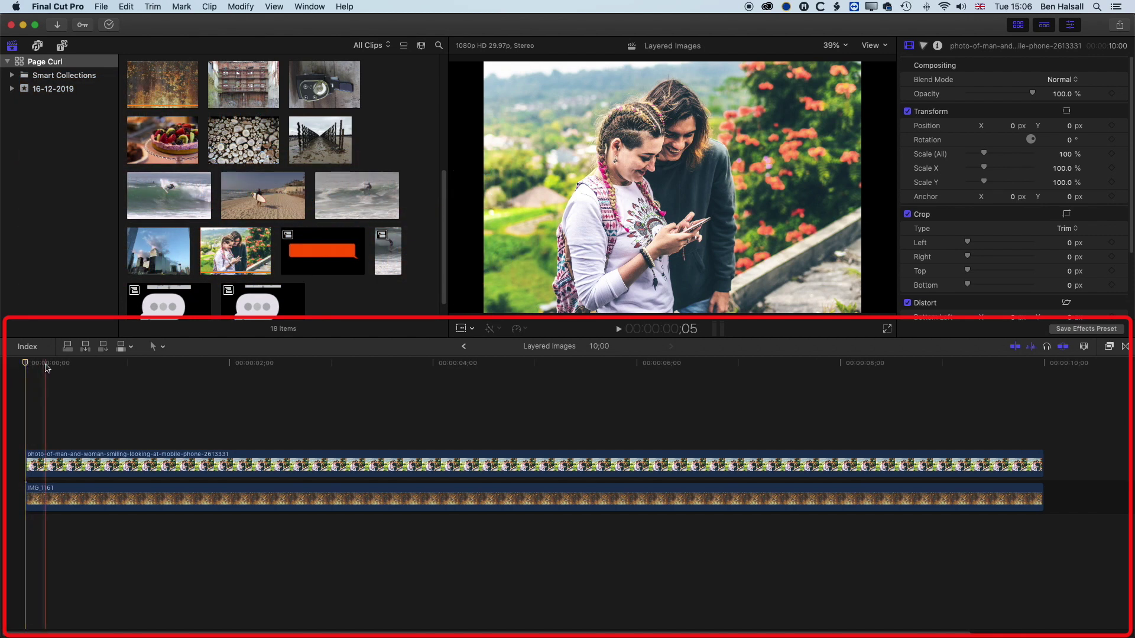
Apply the Shape Mask effect from the Masks category to the photo of the couple
left_click(88, 365)
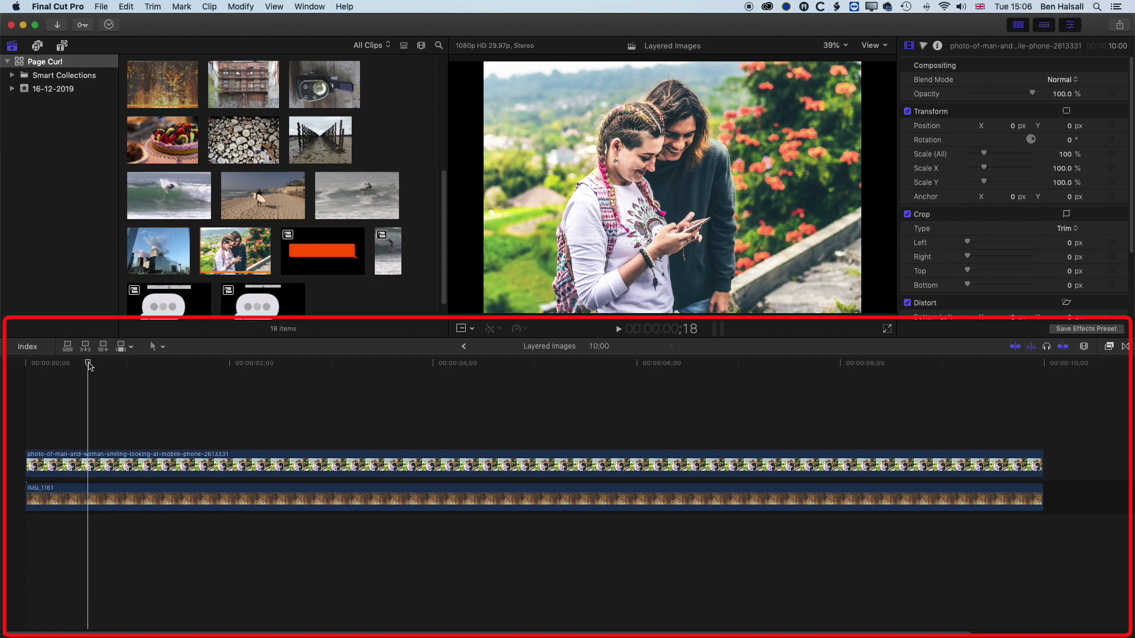
left_click(114, 460)
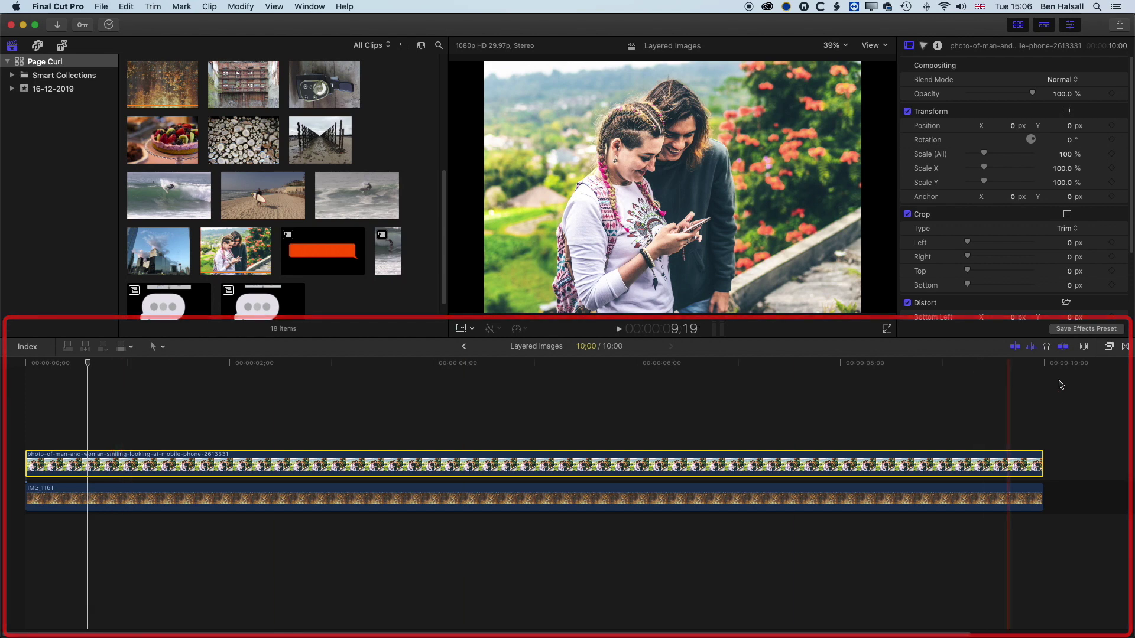
left_click(1109, 349)
left_click(711, 525)
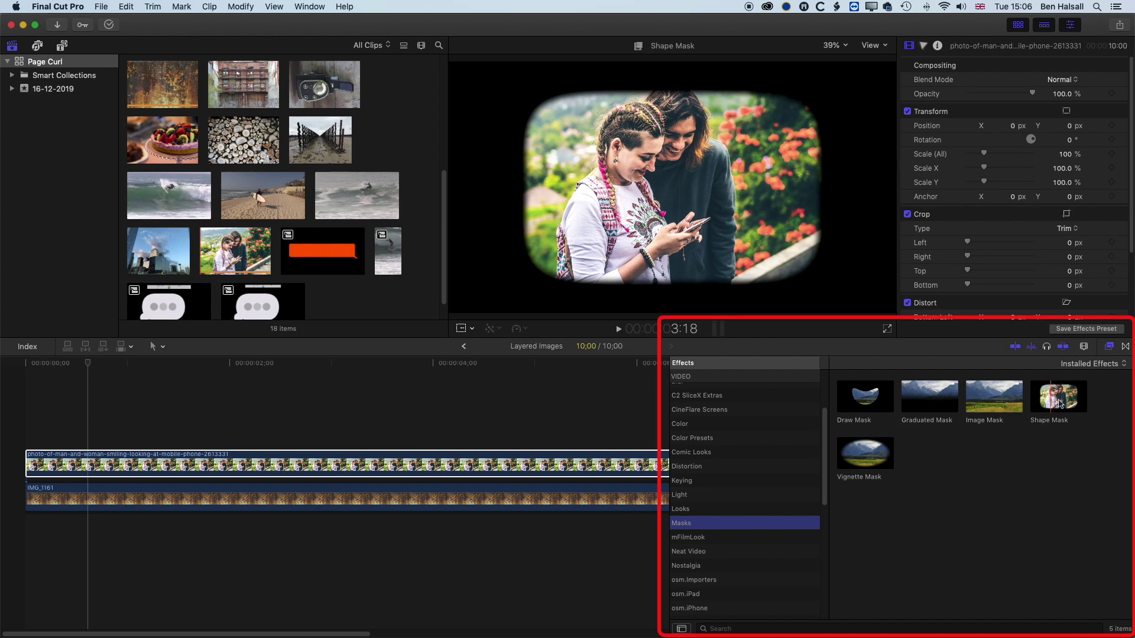
left_click_drag(1059, 404, 307, 464)
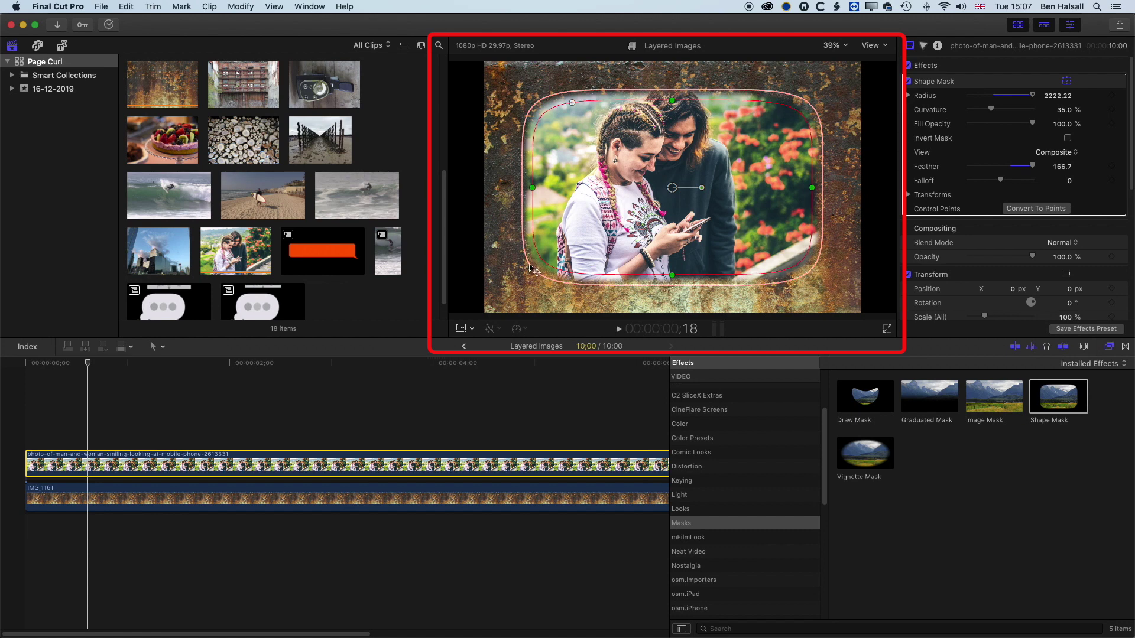
Shape the mask into a narrower oval over the couple, with 100% curvature and a feather of about 458
left_click_drag(530, 267, 512, 279)
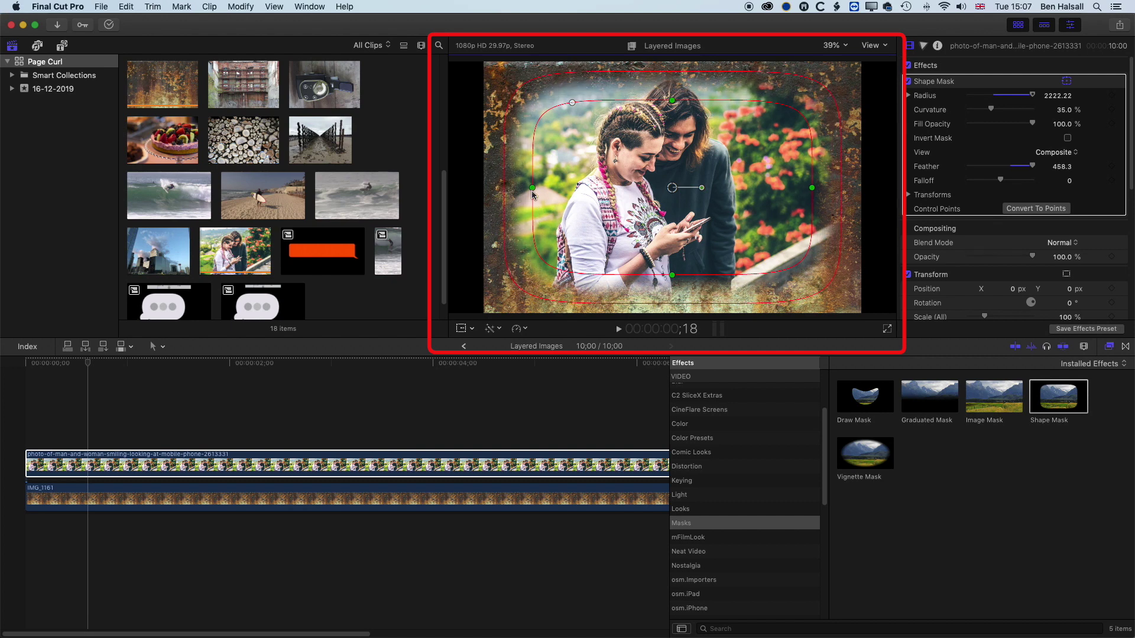
left_click_drag(533, 192, 563, 193)
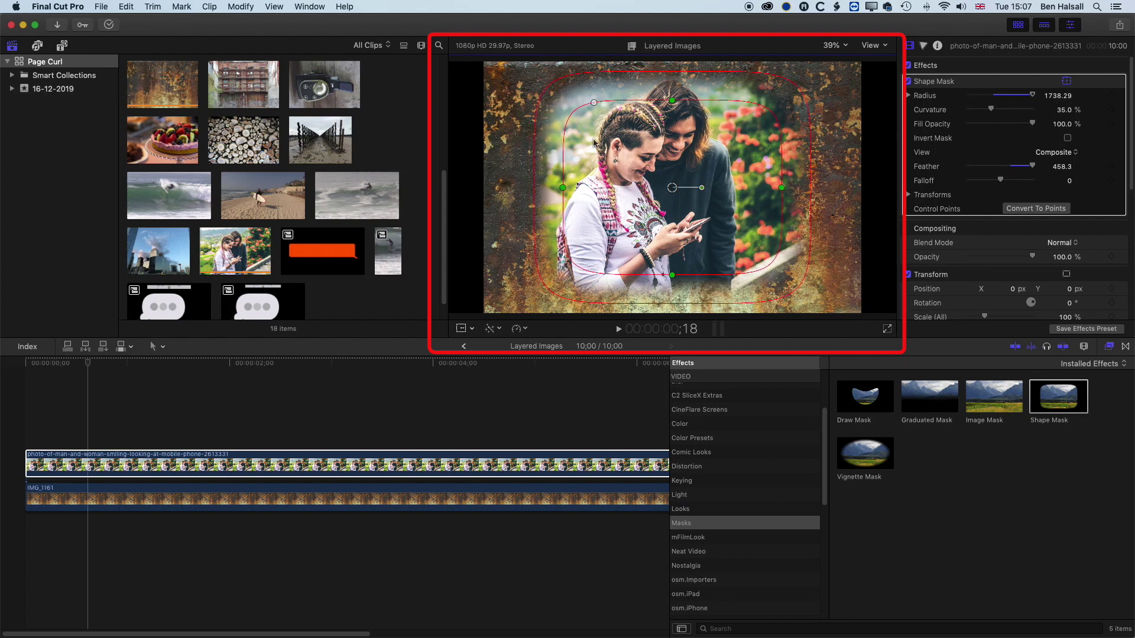
left_click_drag(593, 103, 640, 107)
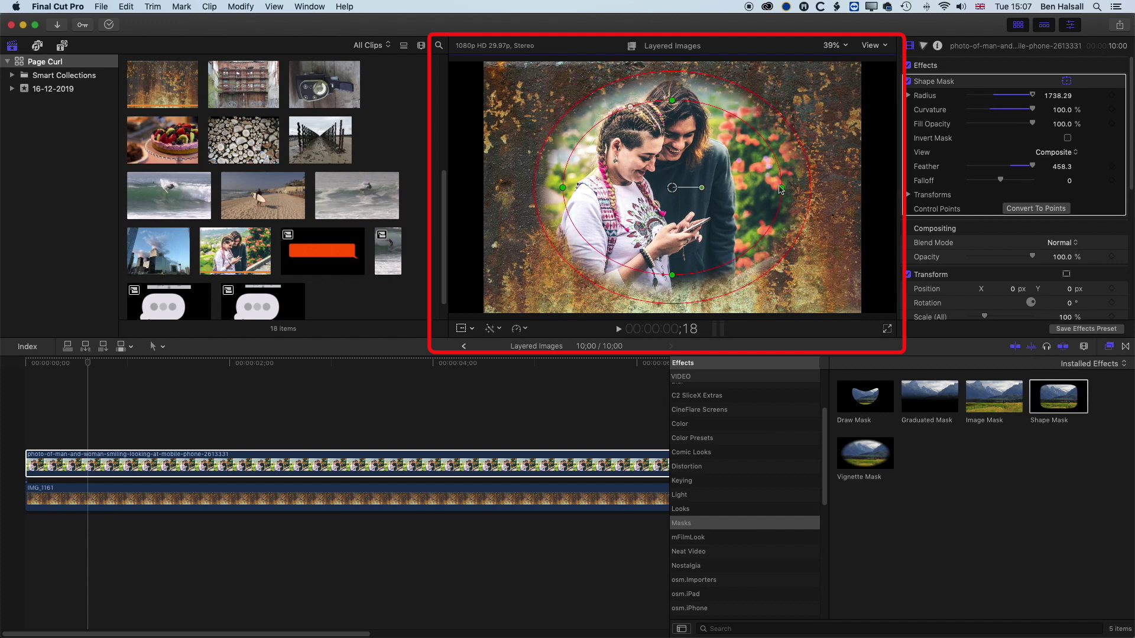
left_click_drag(783, 189, 746, 189)
left_click_drag(674, 191, 631, 186)
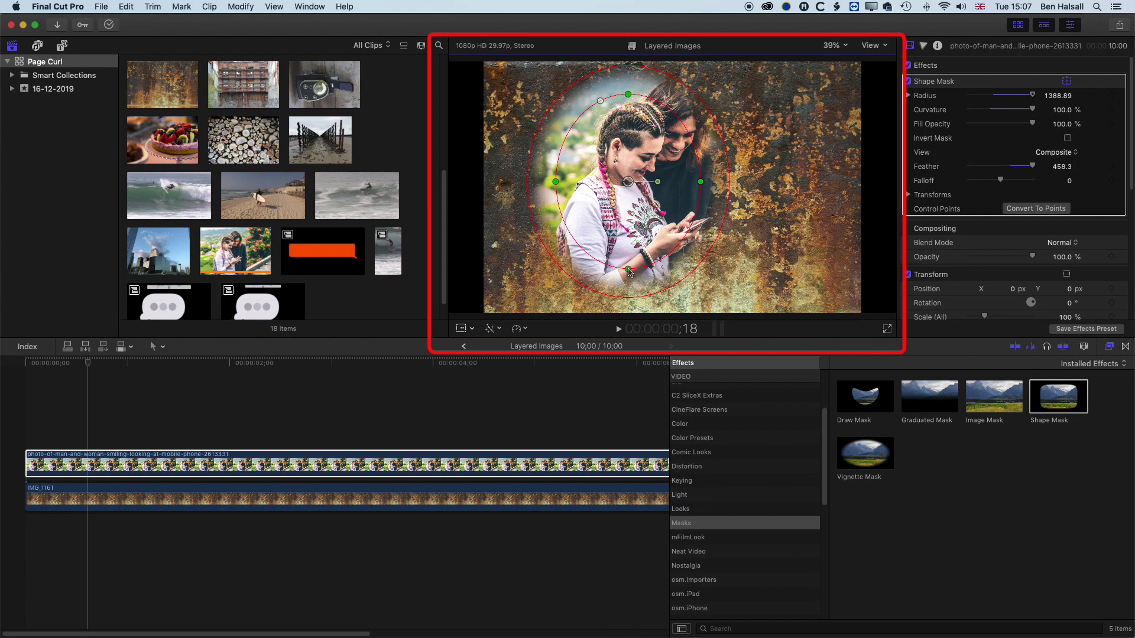
Refine the oval mask around the couple to a radius of about 1520 and soften its feather to about 867
left_click_drag(628, 271, 628, 277)
left_click_drag(629, 183, 629, 189)
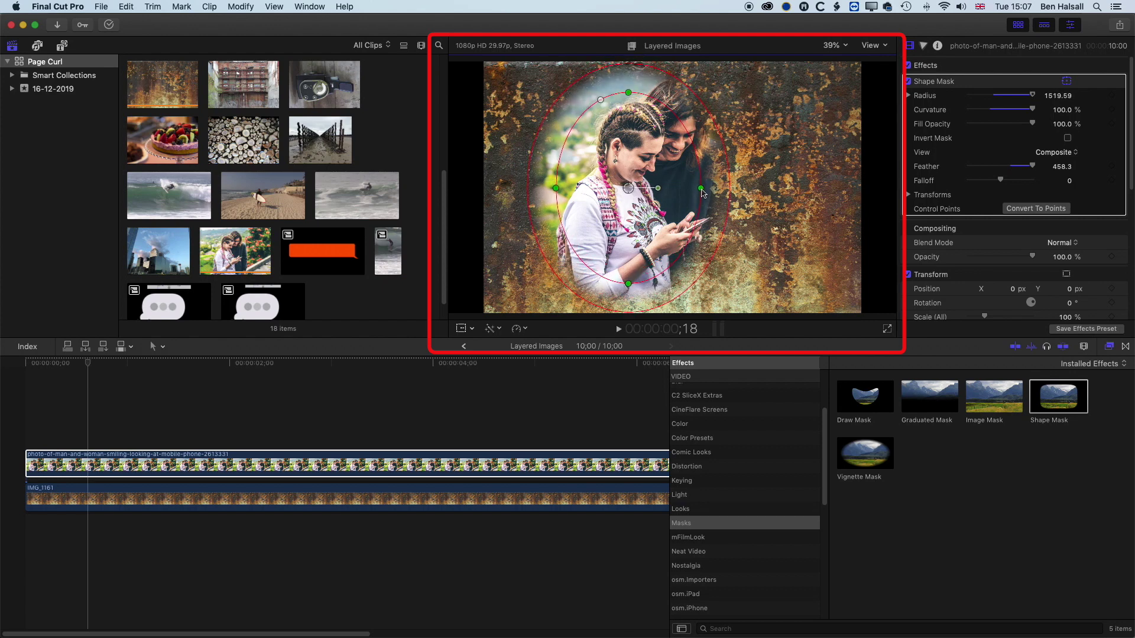
left_click_drag(701, 189, 709, 189)
left_click_drag(714, 275, 728, 282)
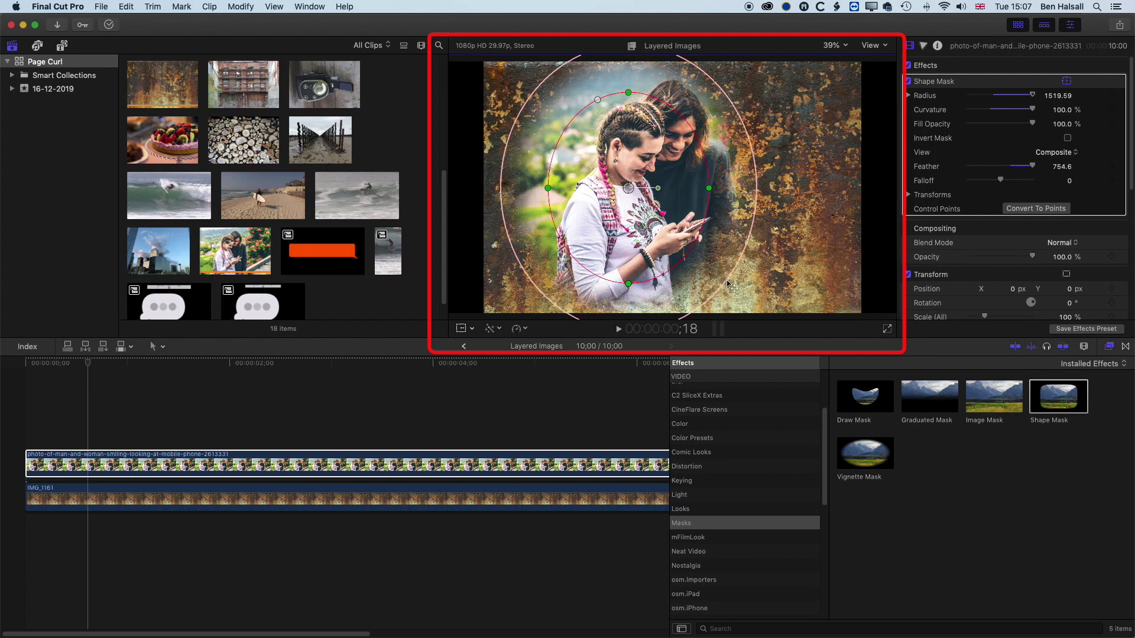
left_click_drag(630, 190, 632, 197)
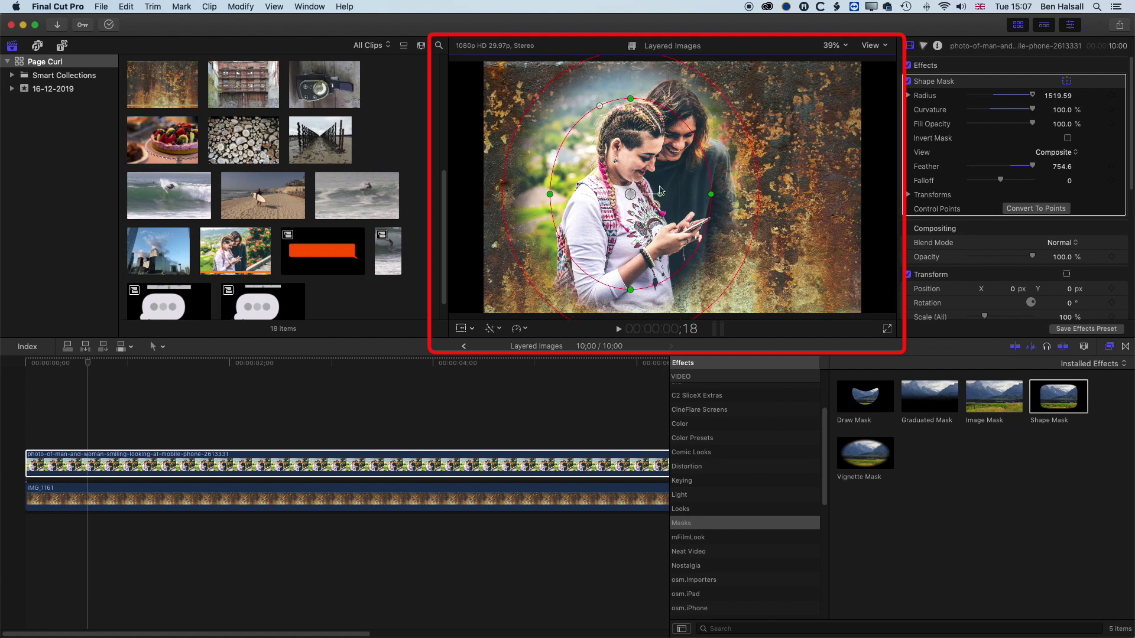
mouse_move(717, 197)
left_mouse_down()
mouse_move(705, 198)
mouse_move(714, 198)
left_mouse_up()
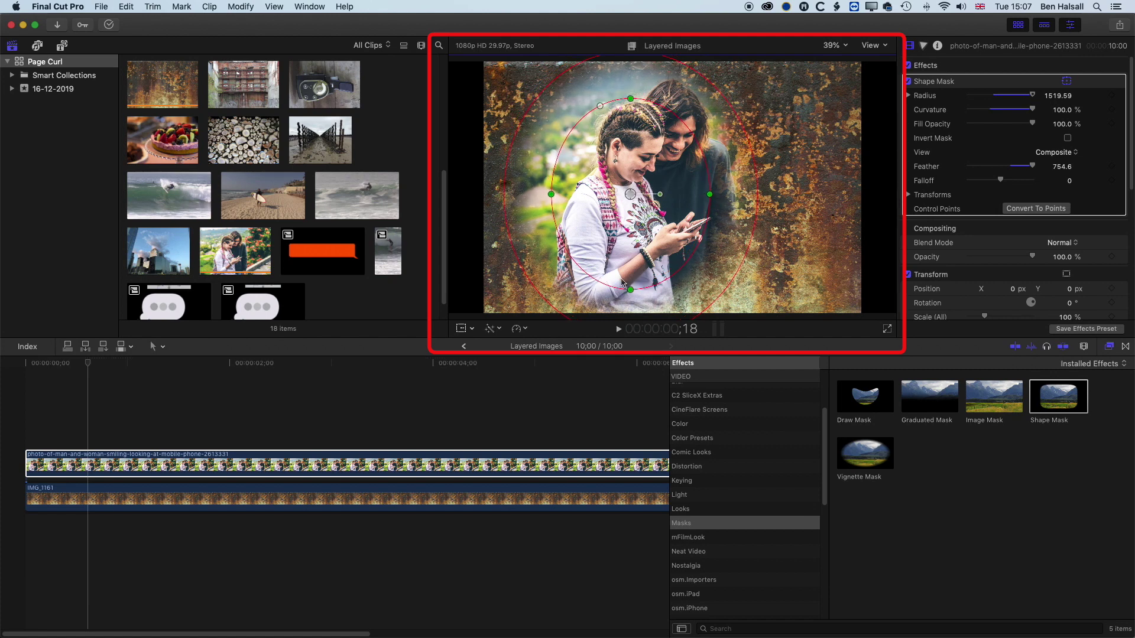
mouse_move(749, 260)
left_mouse_down()
mouse_move(762, 257)
mouse_move(749, 260)
left_mouse_up()
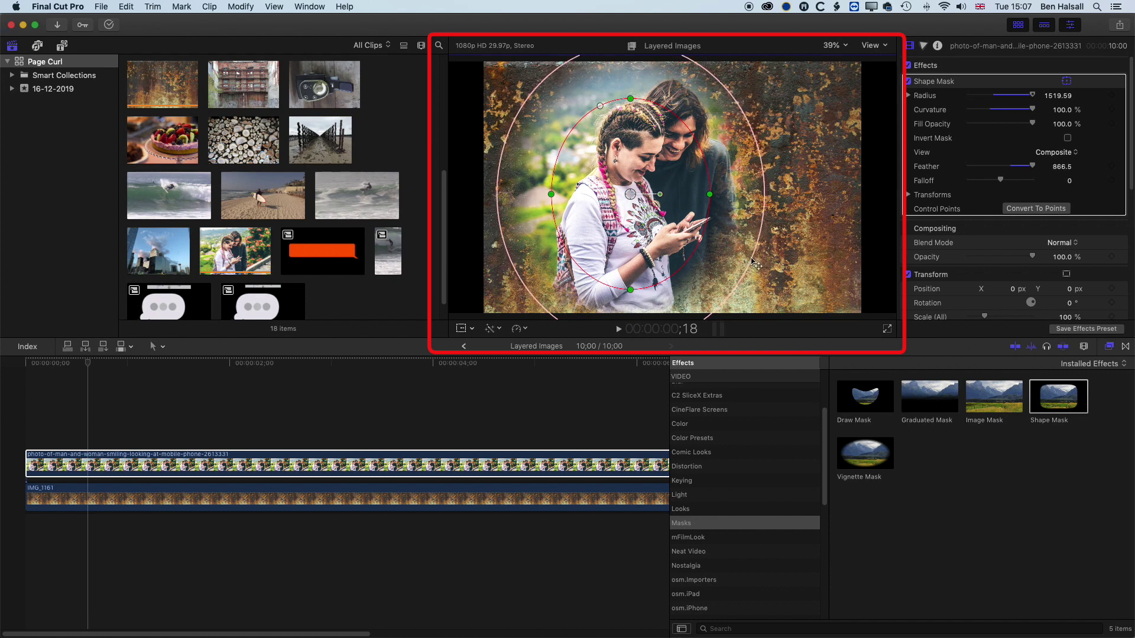
Apply a Ken Burns crop with the default start and end frames to the IMG_1161 background and play the result
left_click(150, 499)
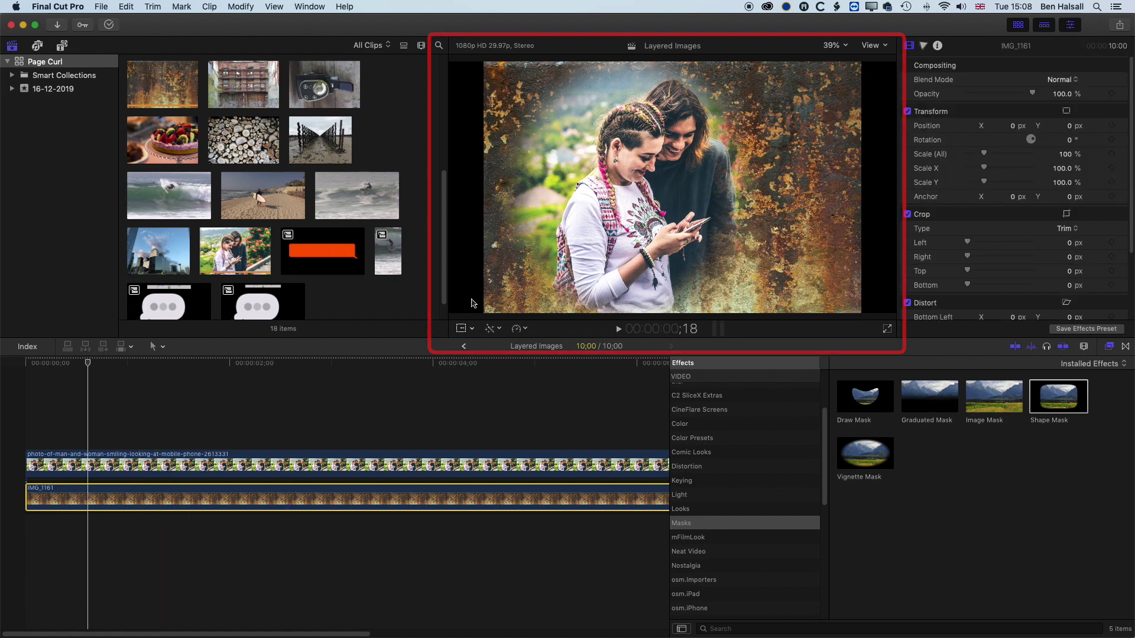
left_click(472, 329)
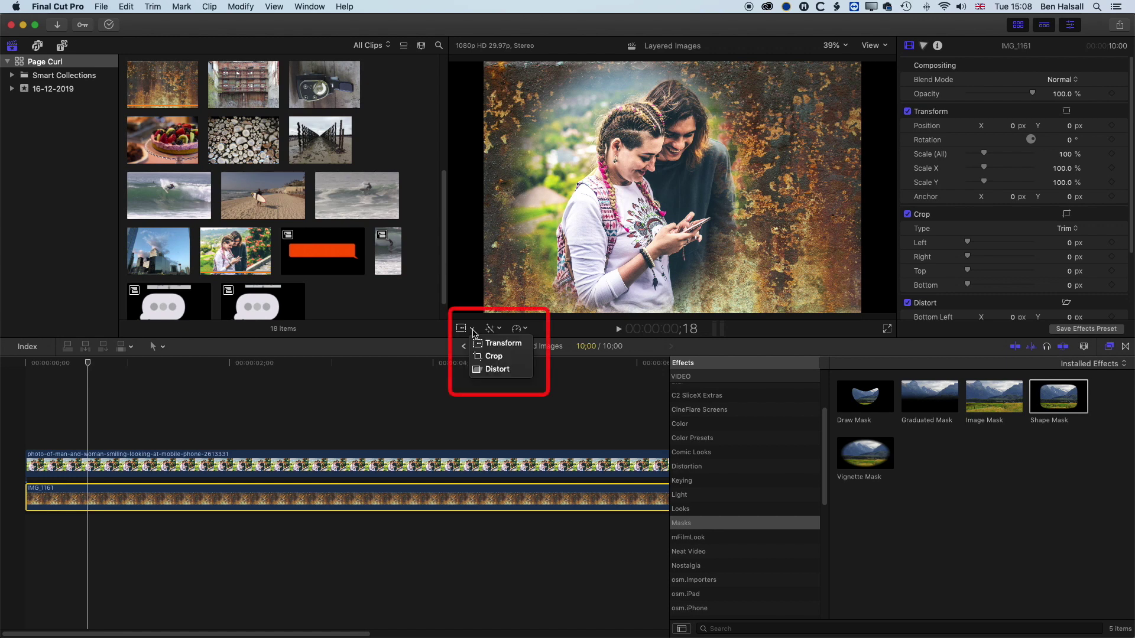
left_click(483, 357)
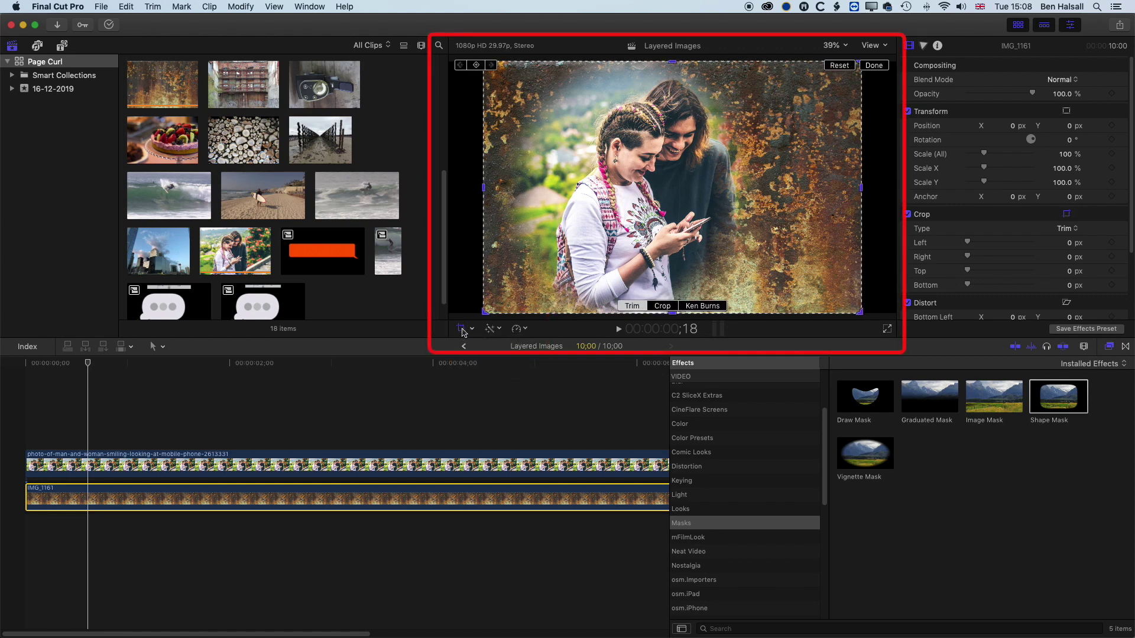
left_click(703, 306)
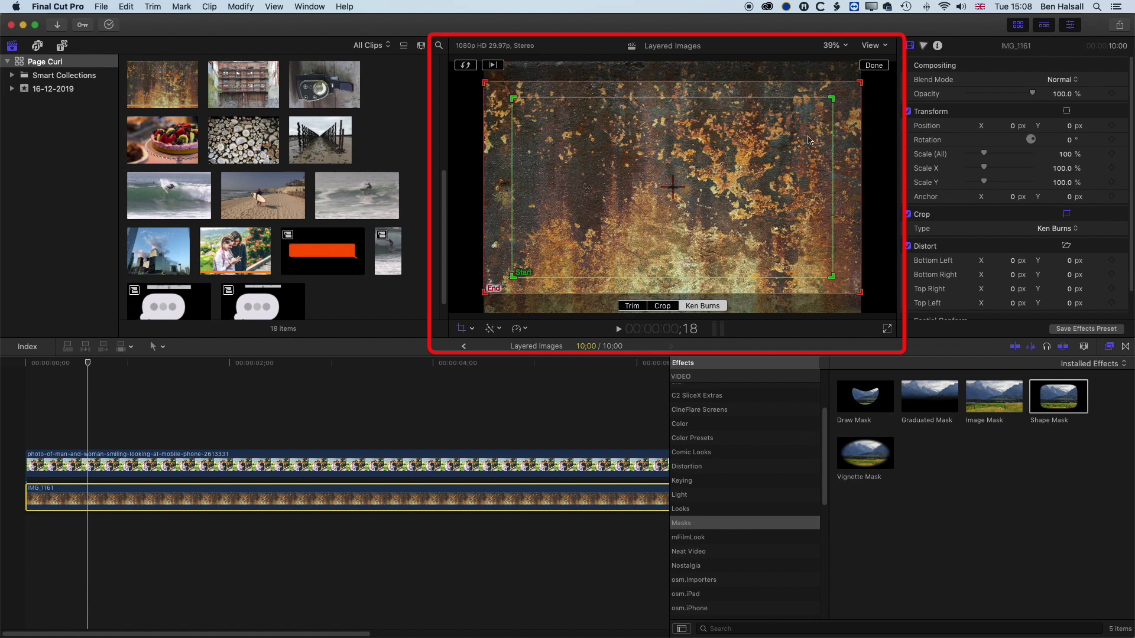
left_click(873, 66)
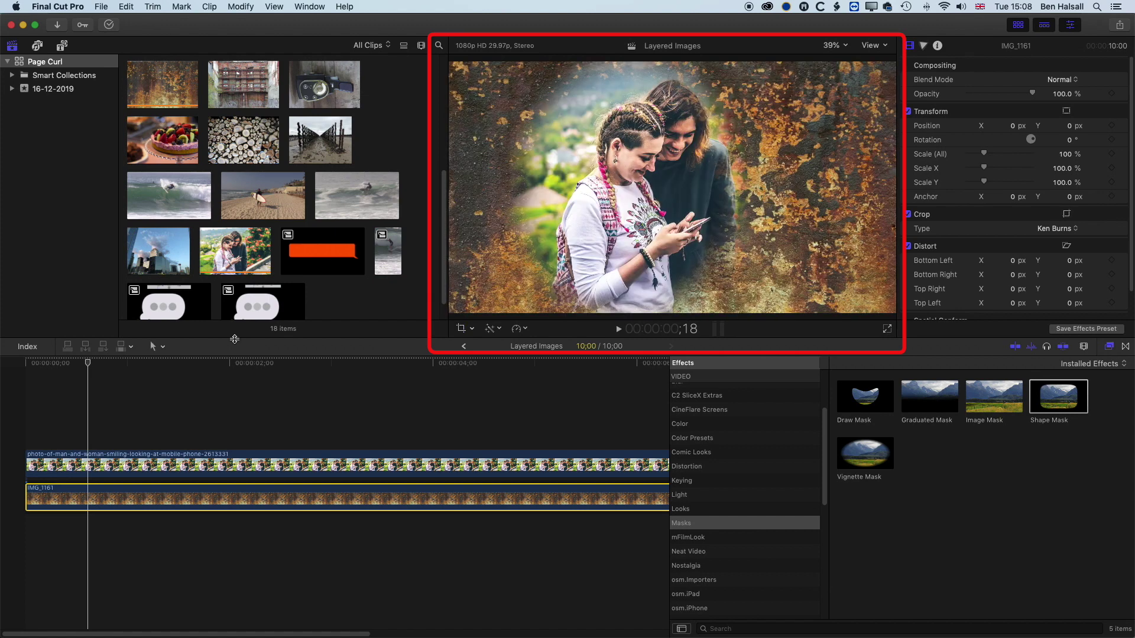
key("space")
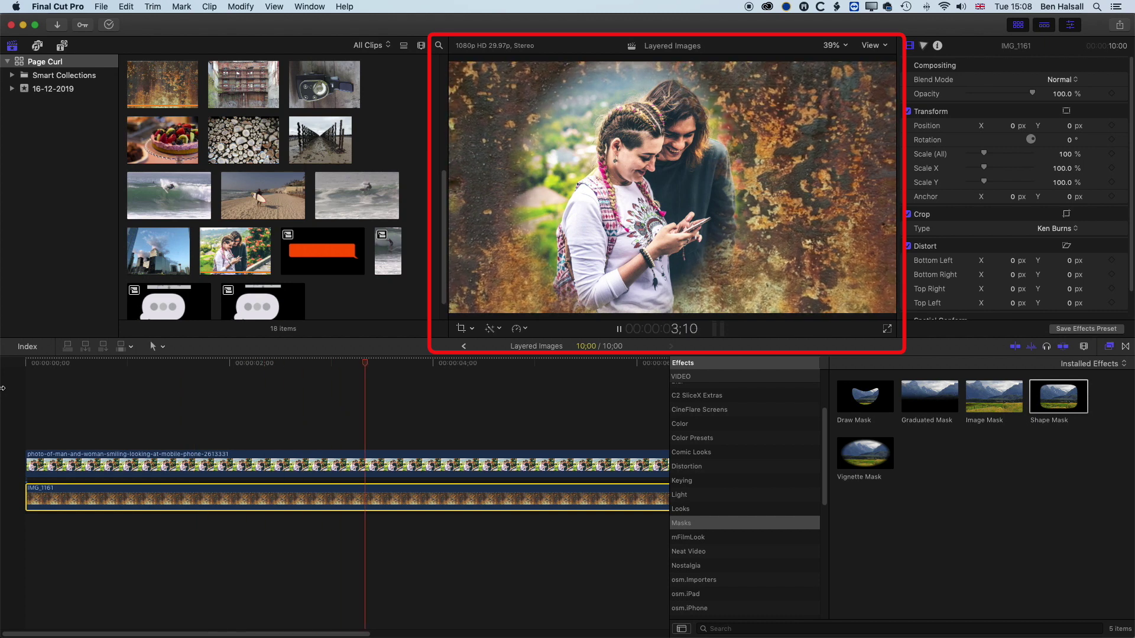
Apply a Ken Burns crop to the photo of the couple with its end frame shifted slightly up and left, then play the result
key("space")
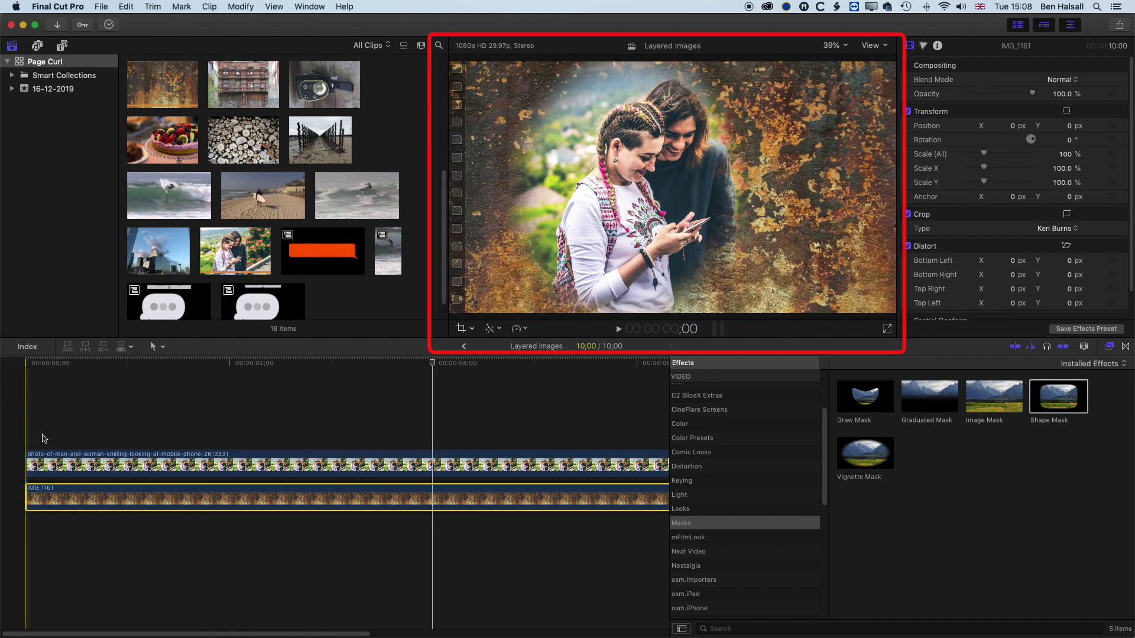
left_click(183, 465)
left_click(467, 328)
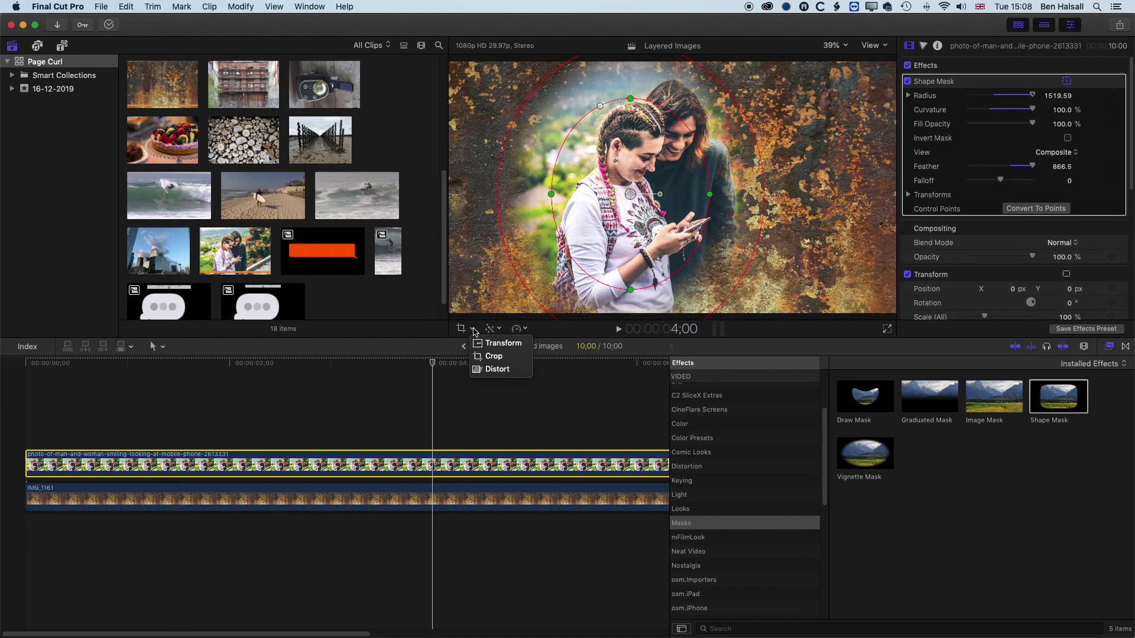
left_click(492, 356)
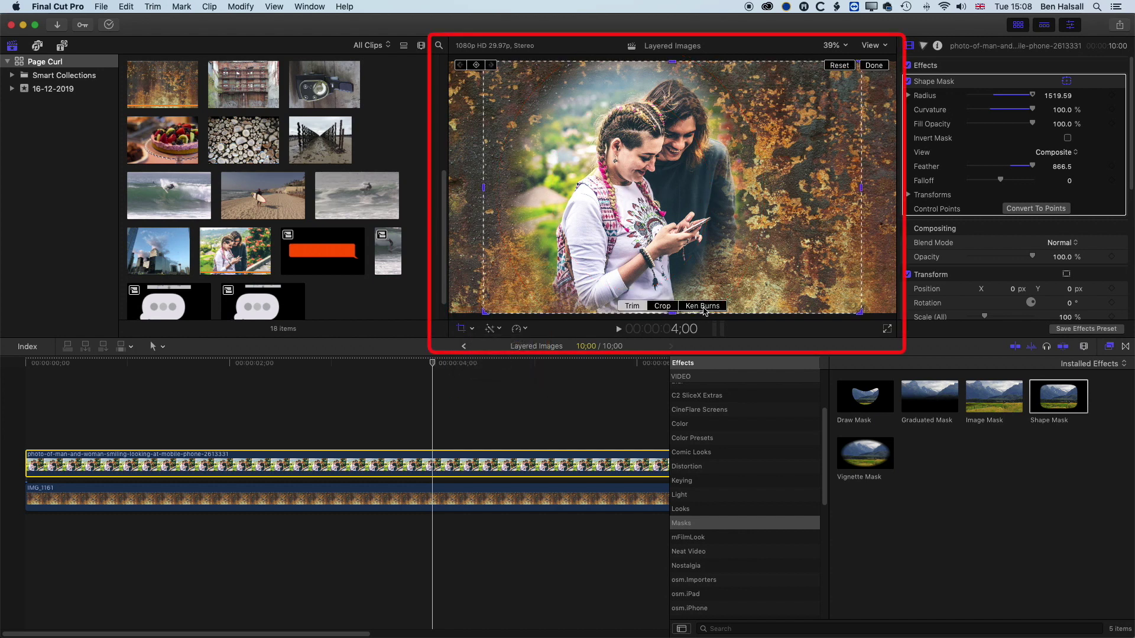
left_click(703, 308)
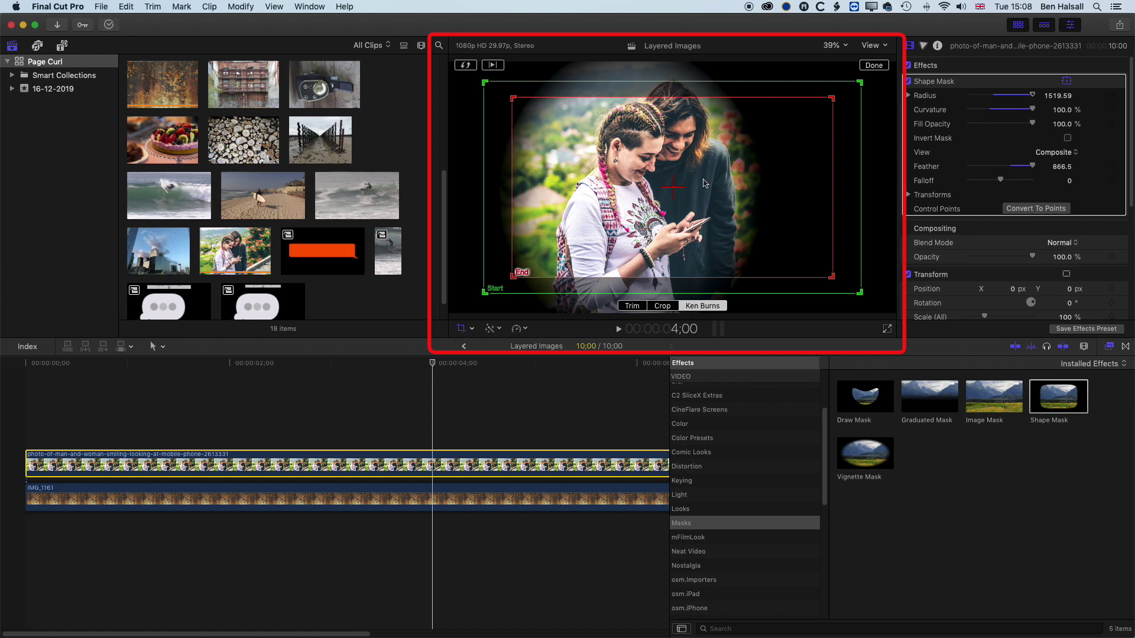
left_click_drag(672, 188, 662, 180)
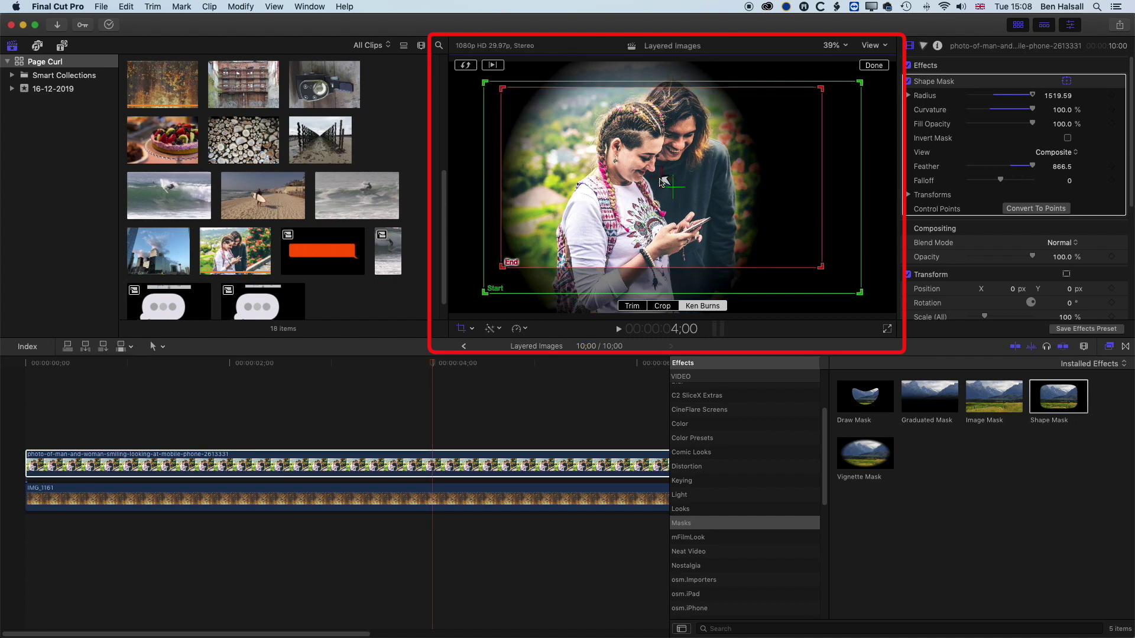
left_click(874, 66)
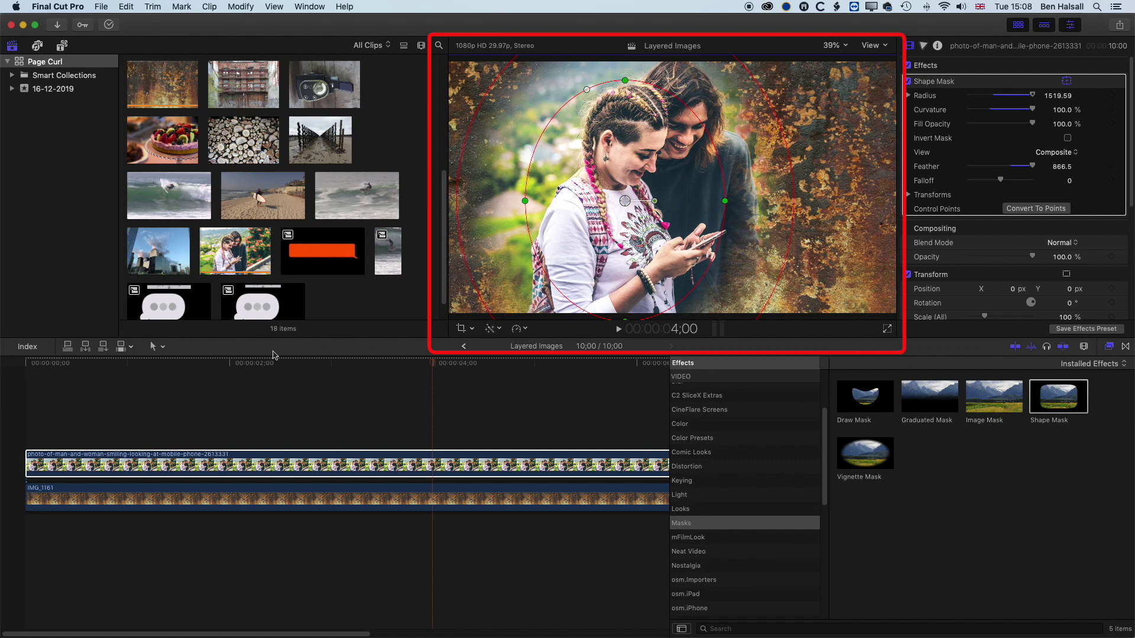
left_click(40, 363)
key("space")
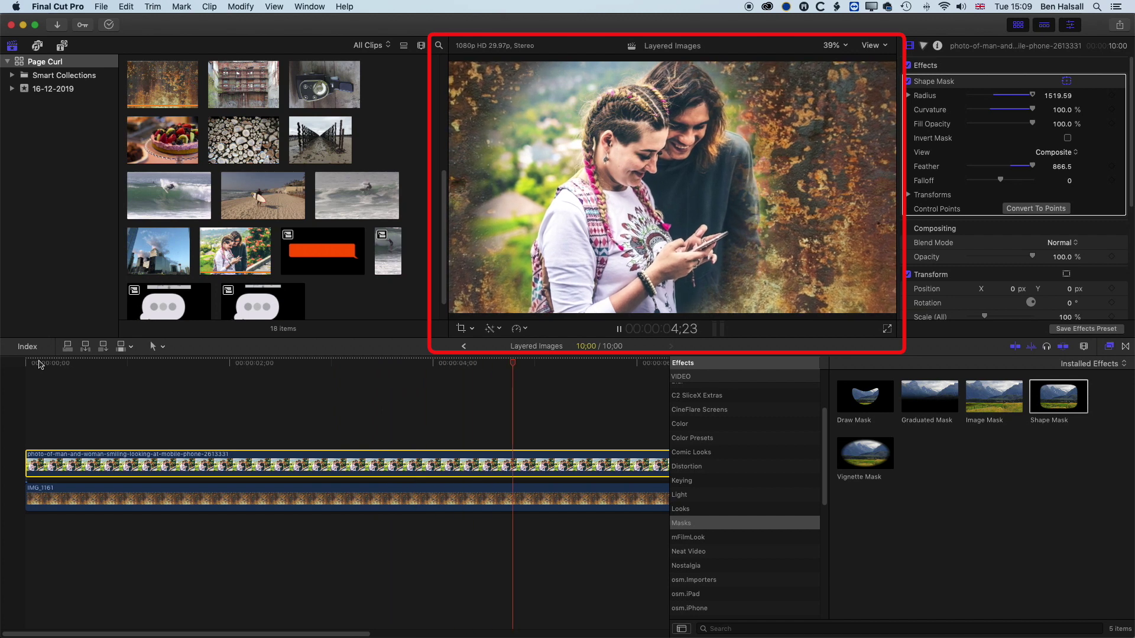
key("space")
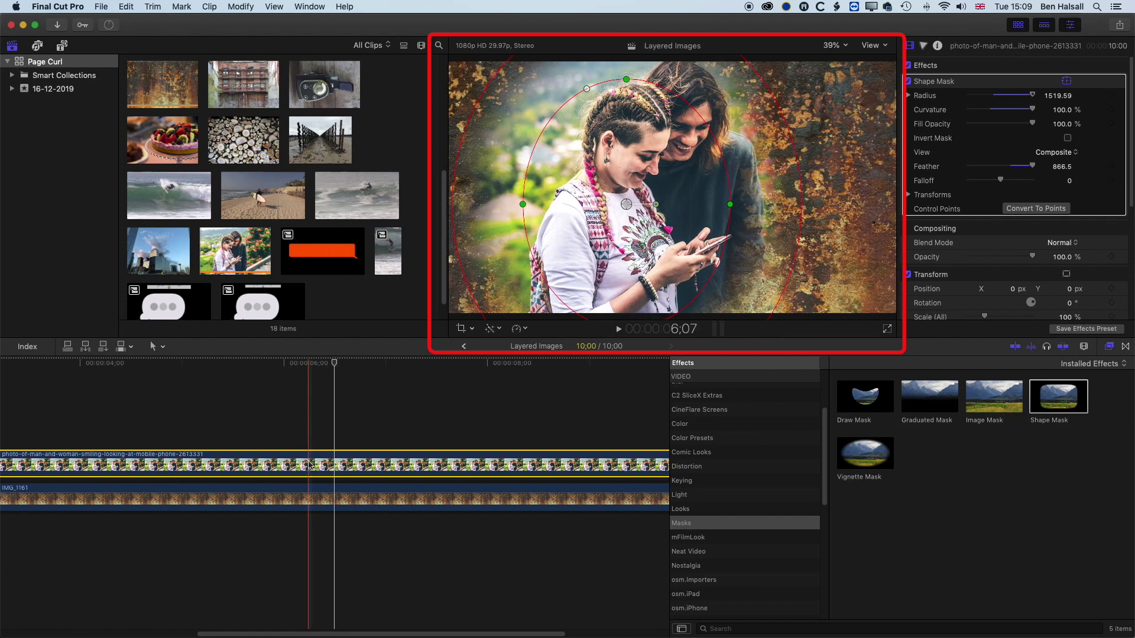
Shift the photo of the couple to an X position of -257.4 px and play the composition from the start
left_click(922, 56)
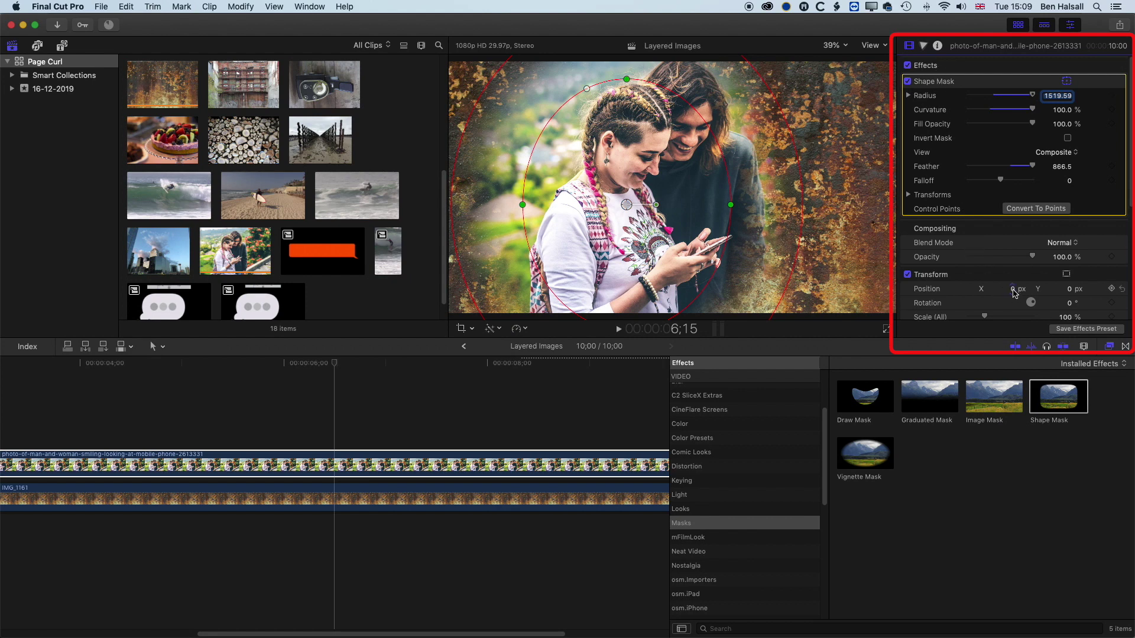
mouse_move(1012, 289)
left_mouse_down()
mouse_move(946, 289)
mouse_move(1011, 289)
left_mouse_up()
scroll(237, 414, "left", 10)
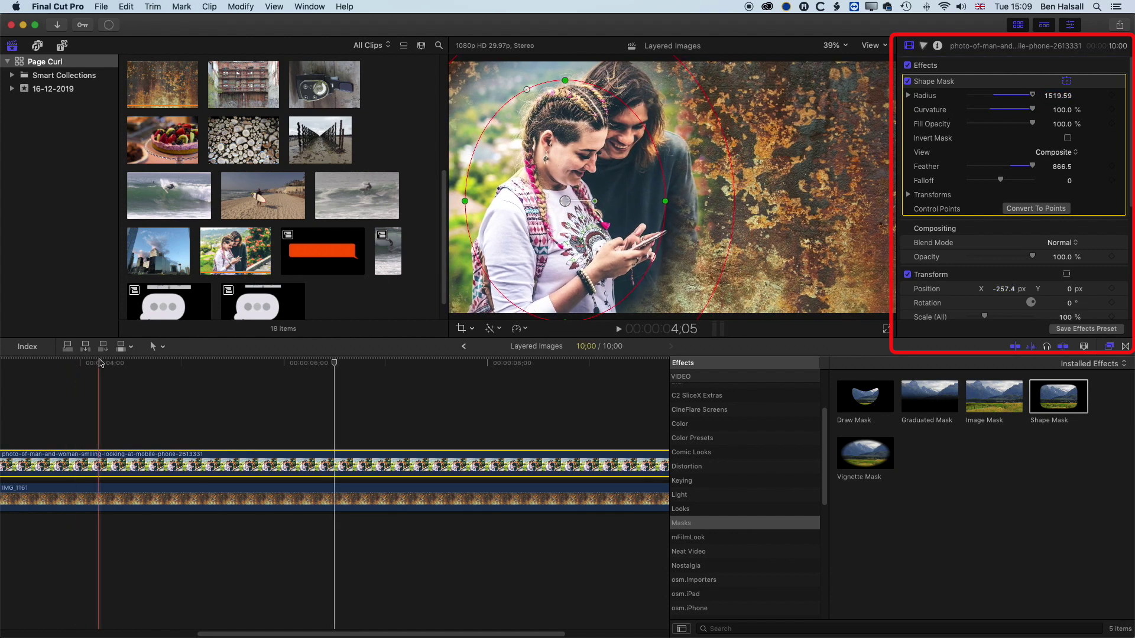
key("space")
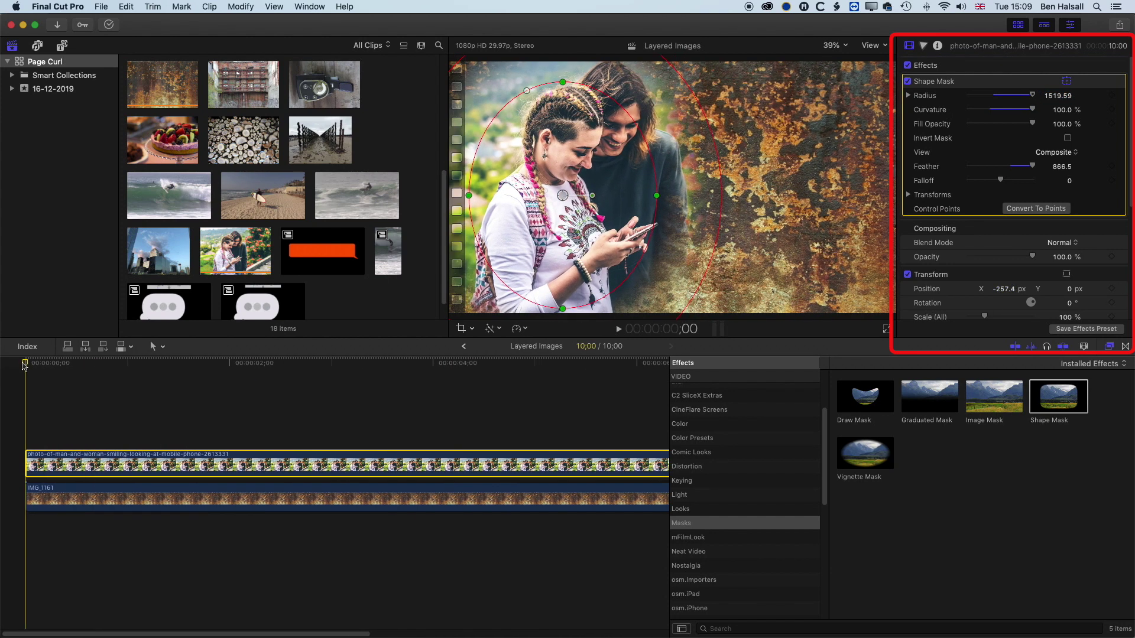
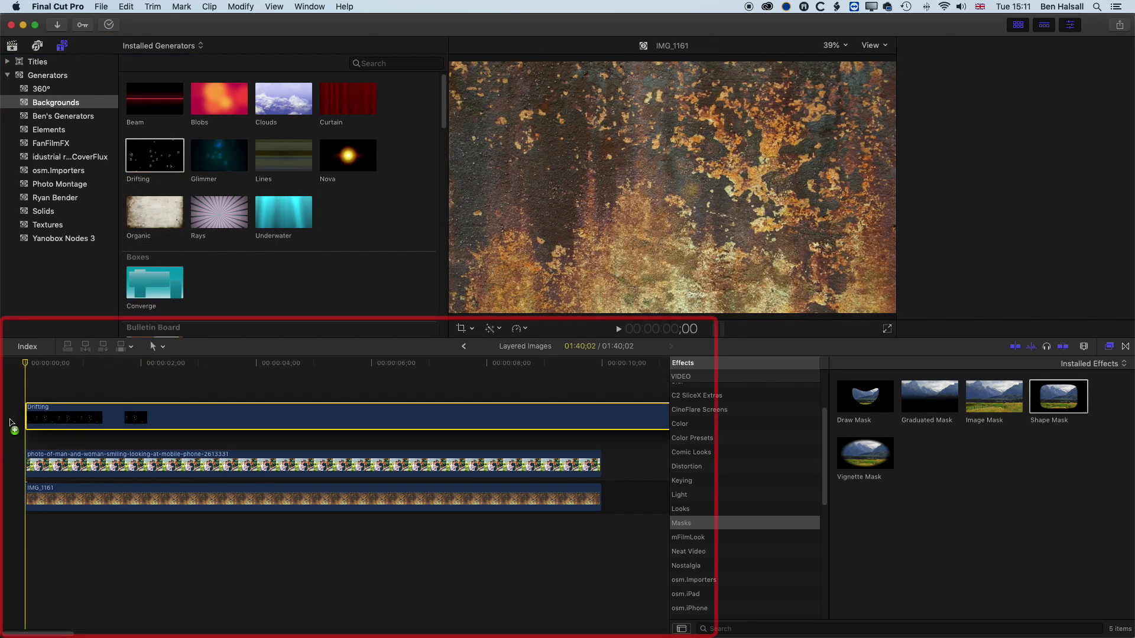
Place the Drifting background generator above the photo of the couple and change its shape to Dust, previewing the result
key("space")
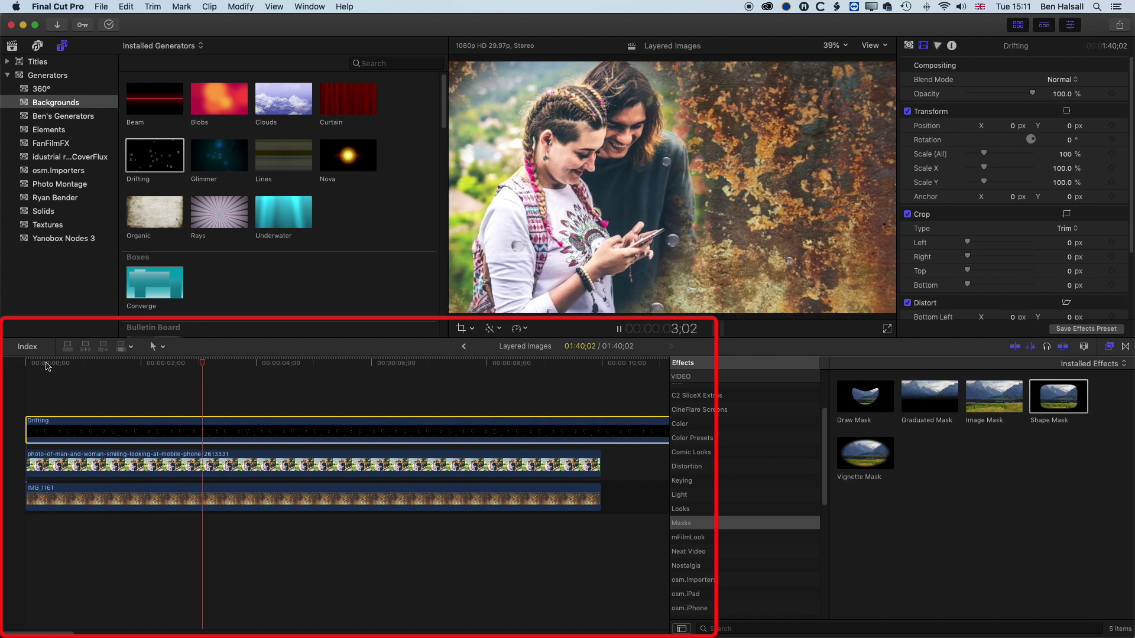
key("space")
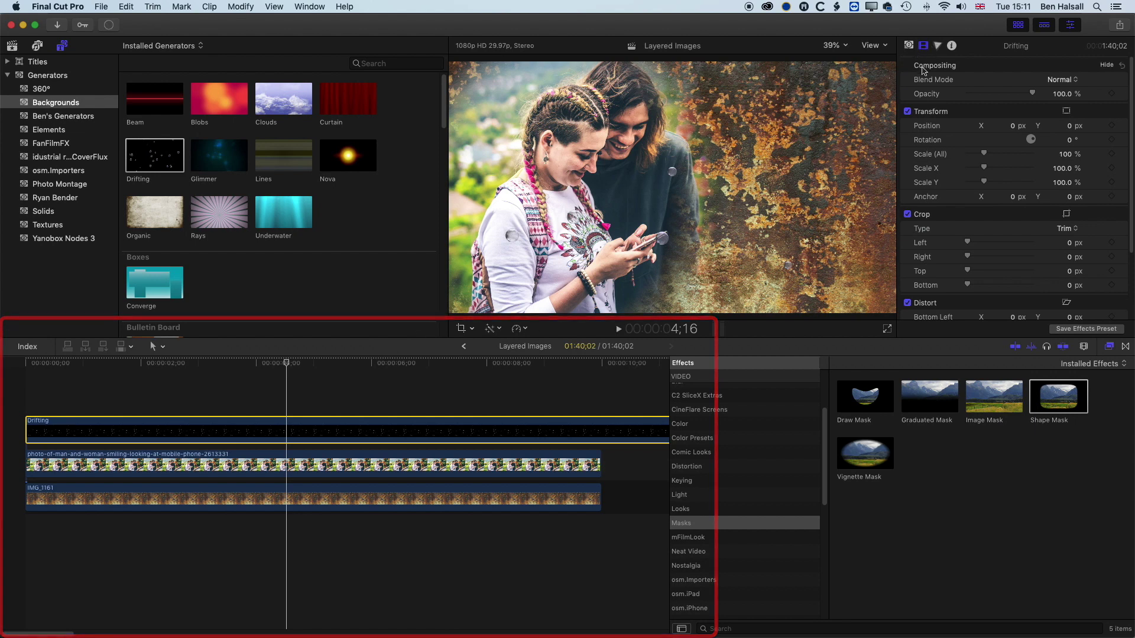
left_click(909, 46)
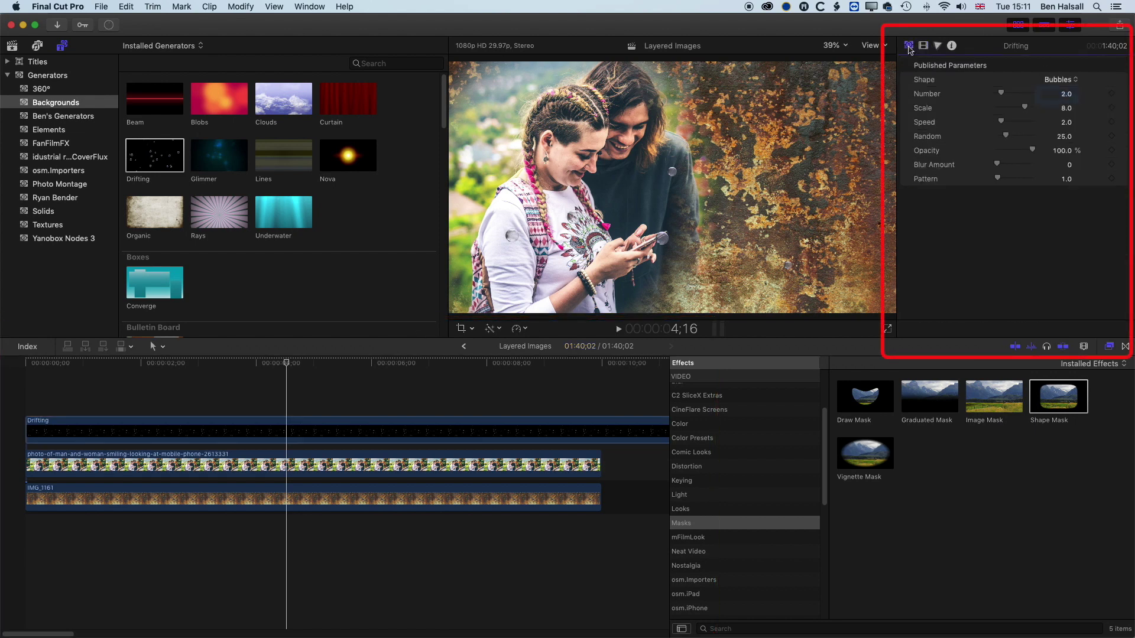
left_click(1059, 79)
left_click(1060, 37)
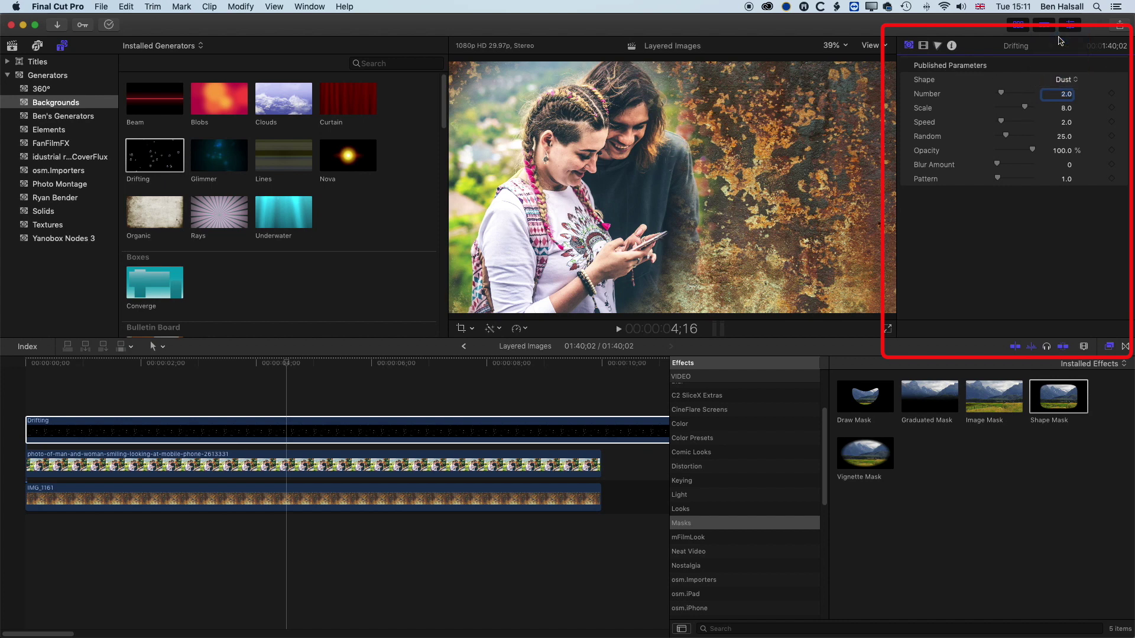
left_click(34, 364)
key("space")
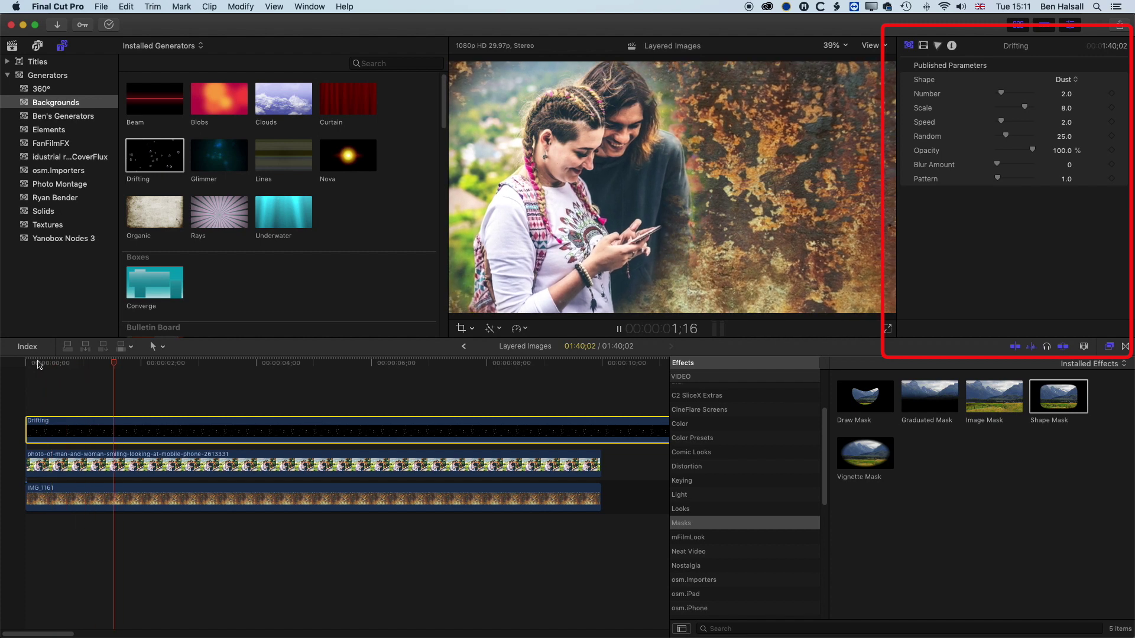
key("space")
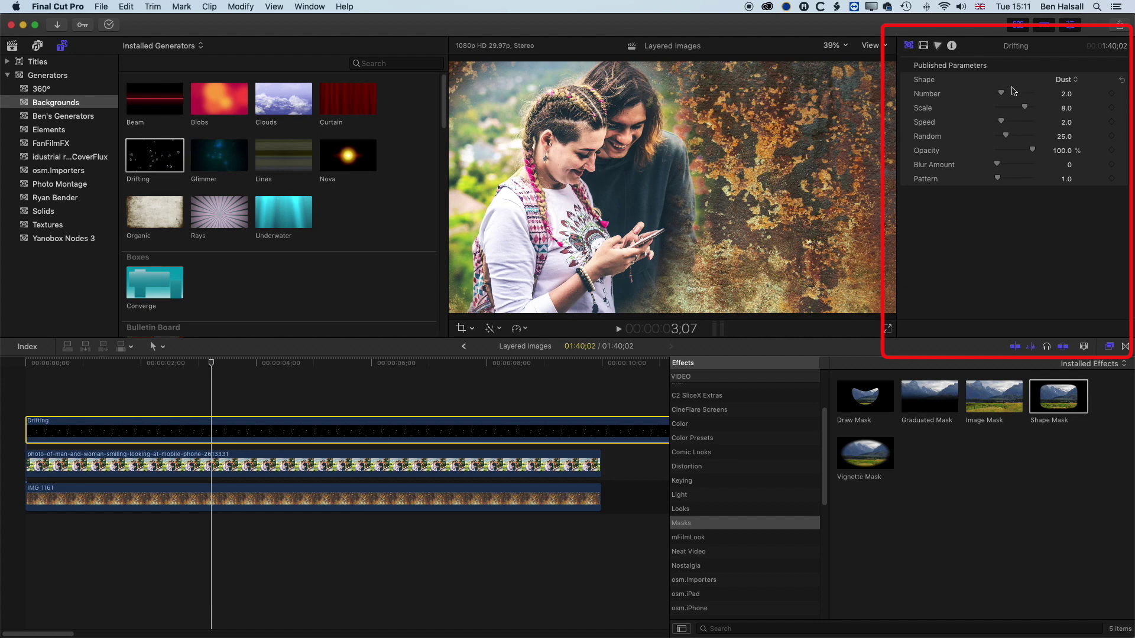
Set the Drifting generator's Number to 10, Scale to about 6.61, Speed to 5.65, Opacity to 68.11% and Blur Amount to 18
left_click_drag(1001, 96, 1004, 97)
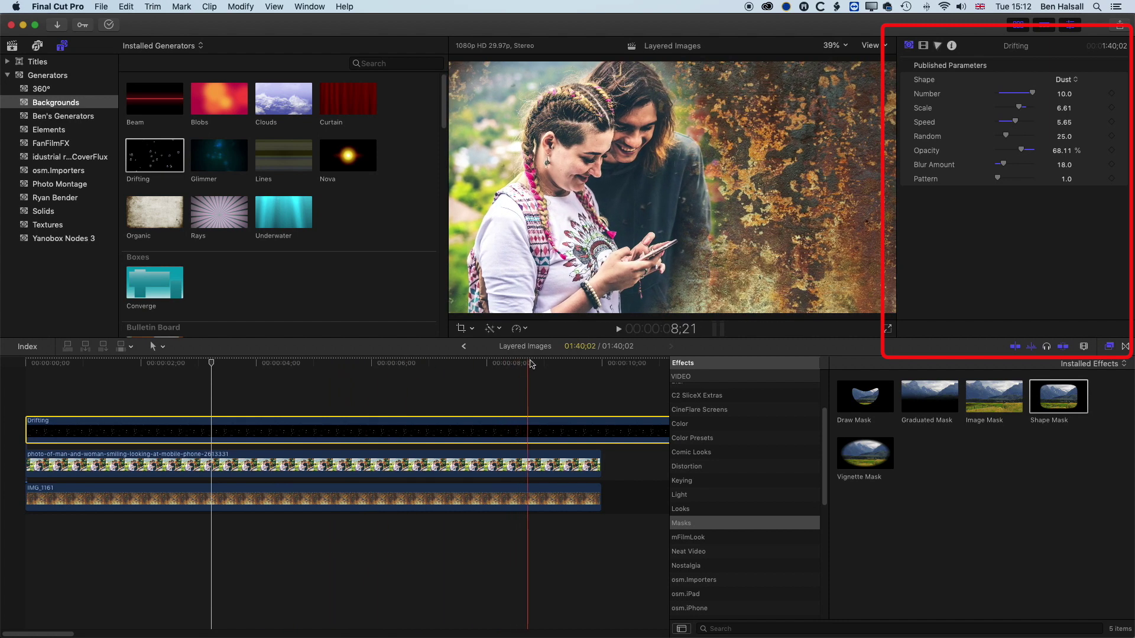
left_click(478, 362)
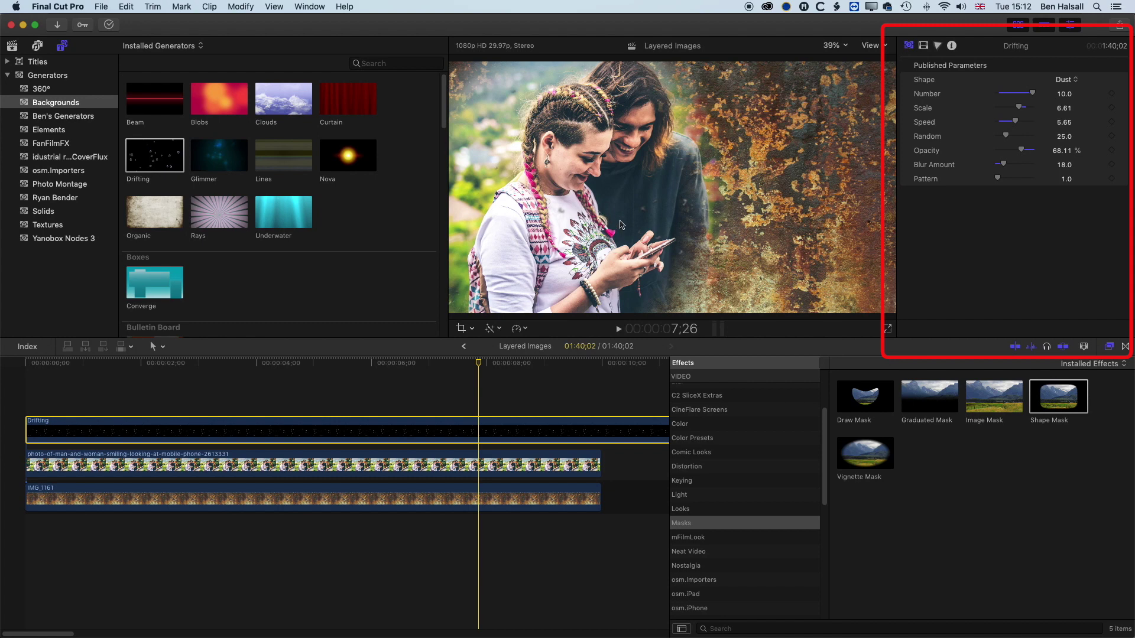
Set the Drifting clip's blend mode to Screen and play the composition from the start
left_click(926, 47)
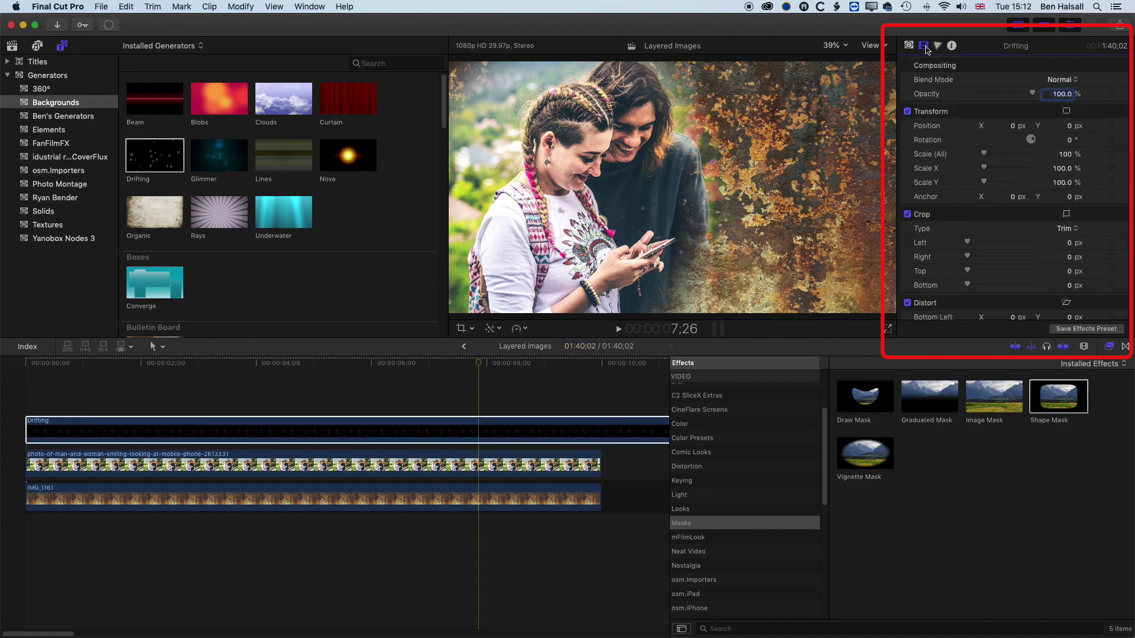
left_click(1059, 79)
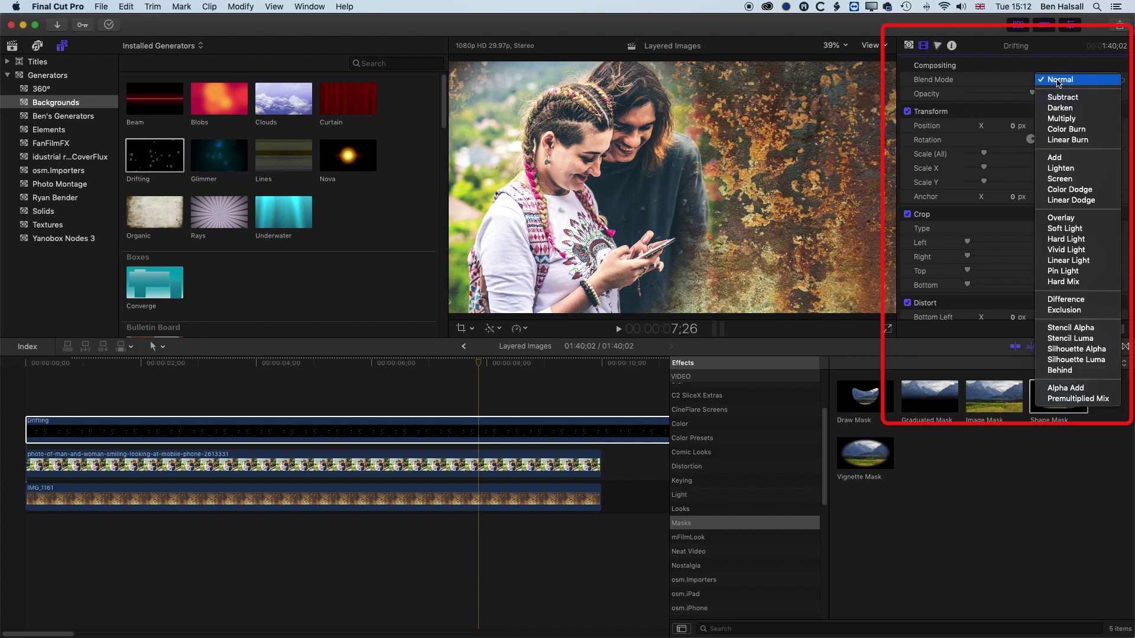
left_click(1062, 179)
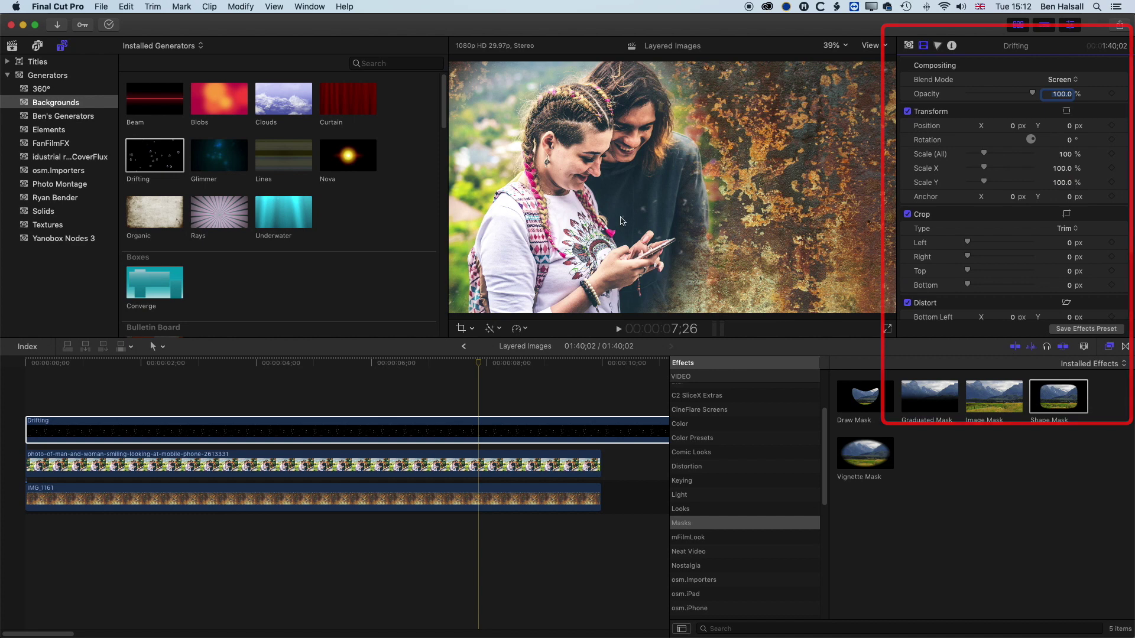
left_click(686, 208)
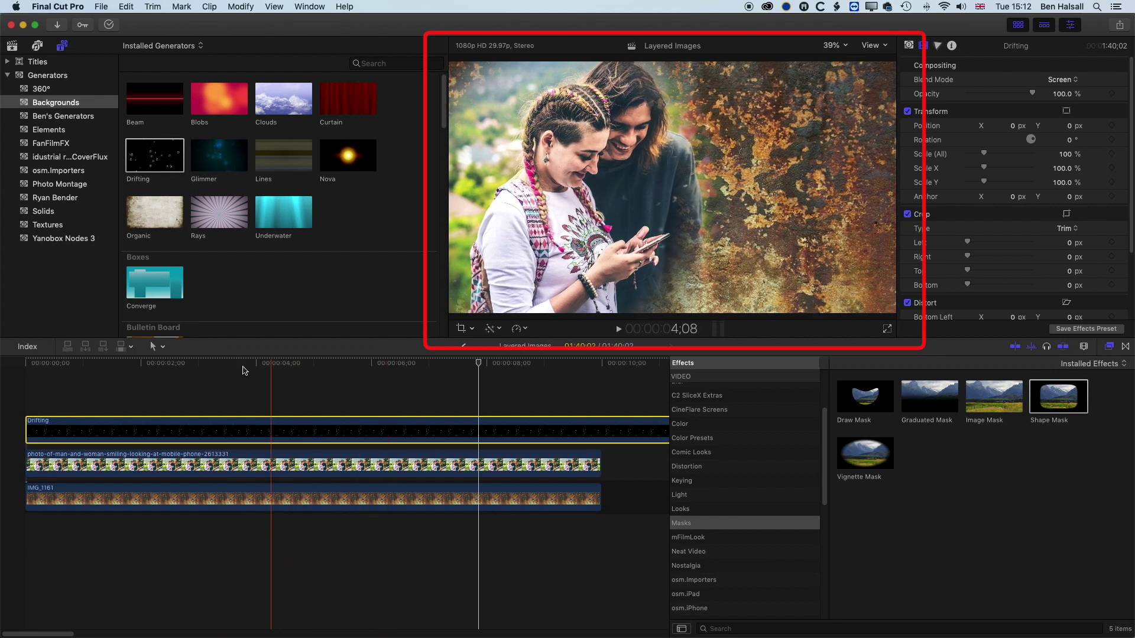
left_click(19, 364)
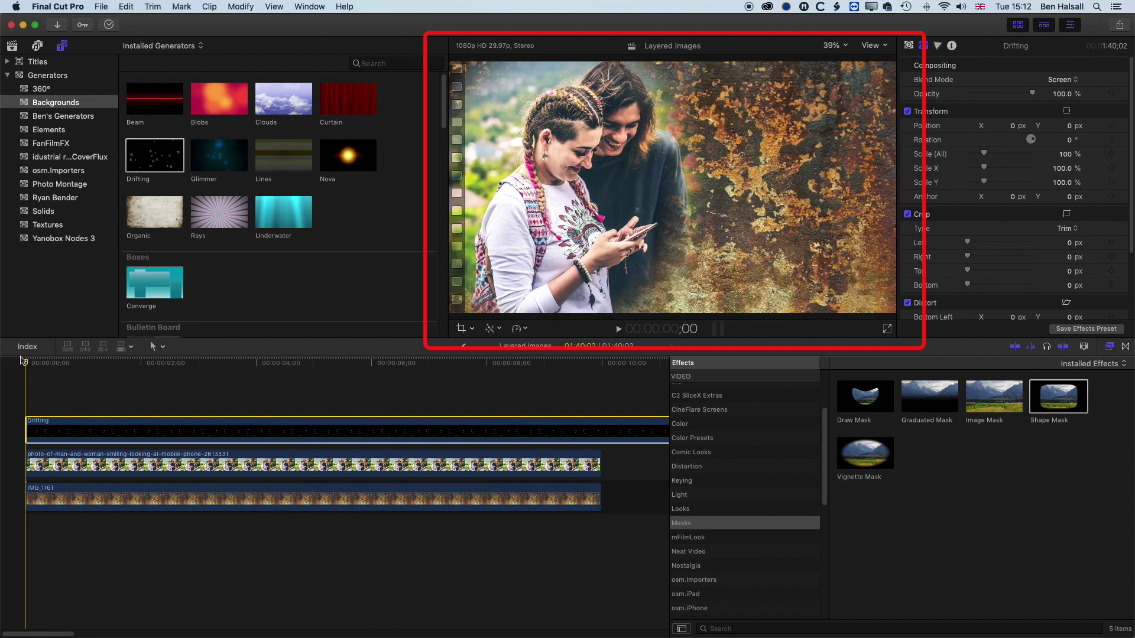
key("space")
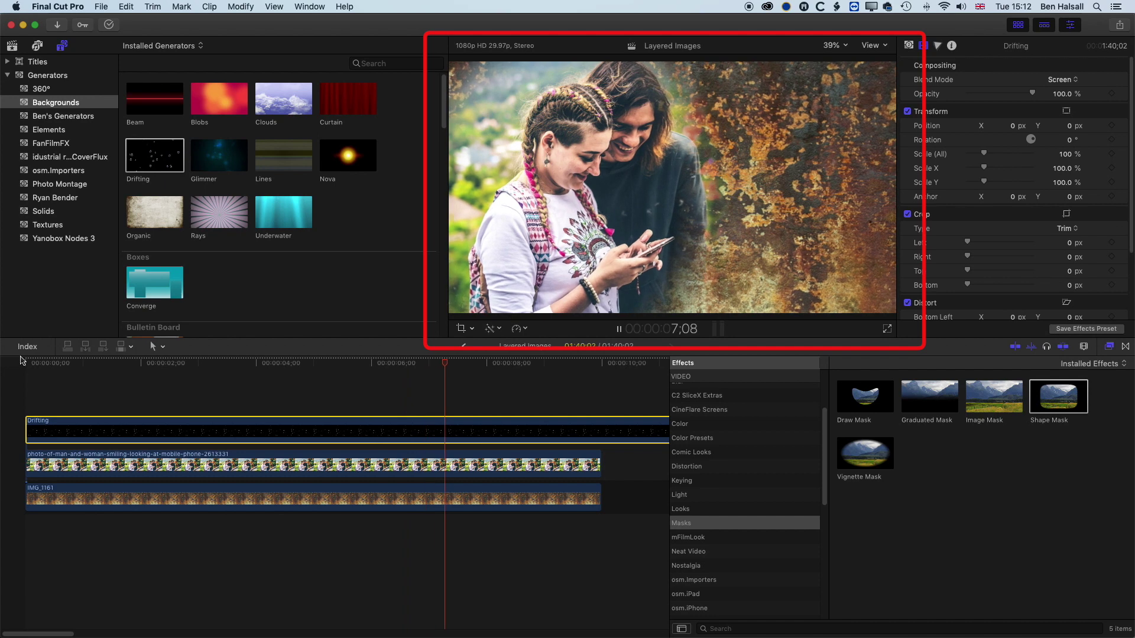
key("space")
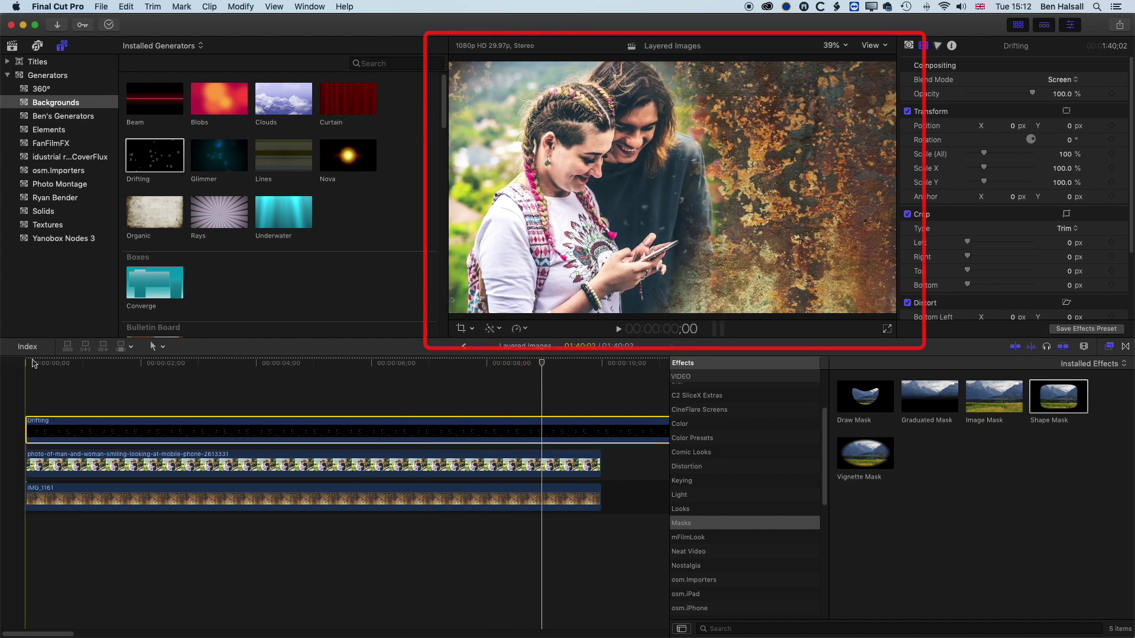
Raise the Drifting generator's Random value to about 77.75 and play the result
left_click(908, 45)
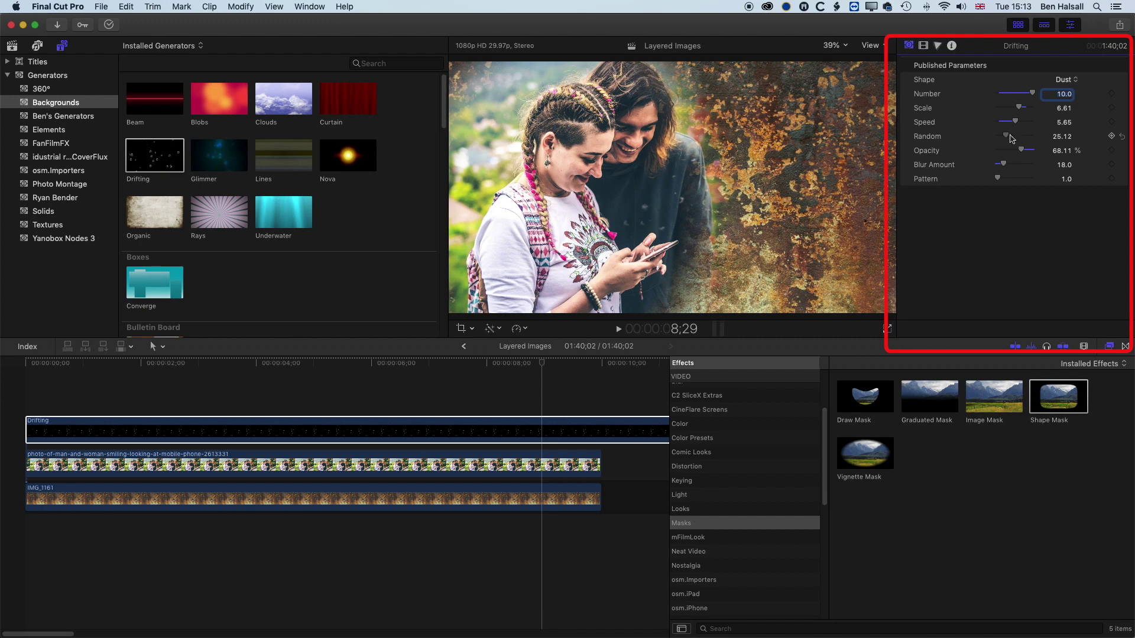
left_click_drag(1033, 137, 1026, 137)
left_click(210, 362)
key("space")
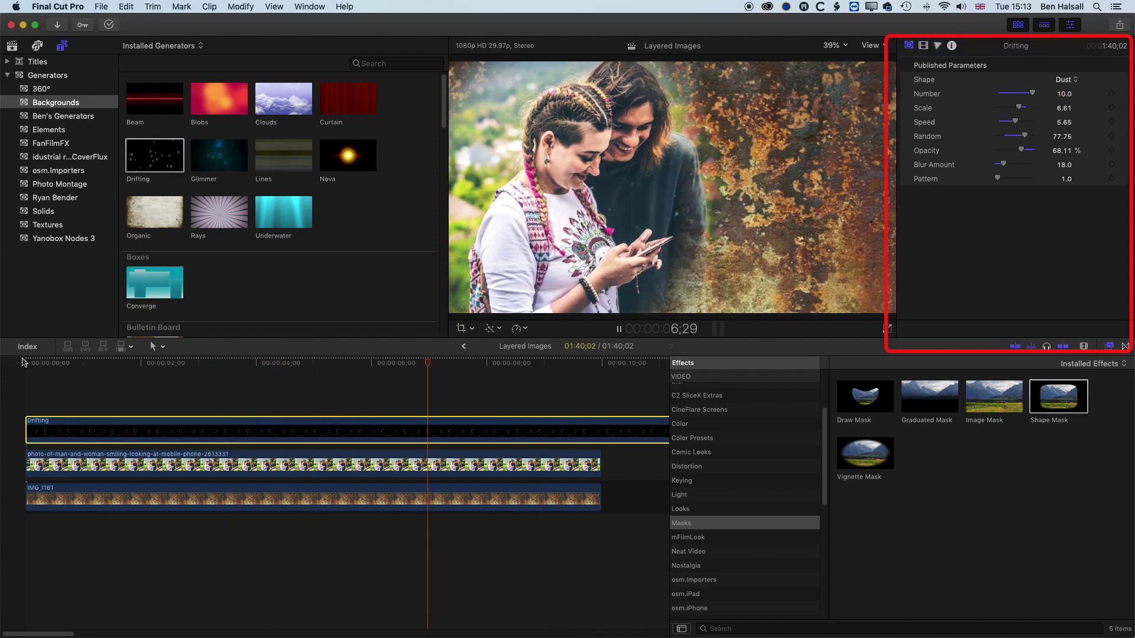
key("space")
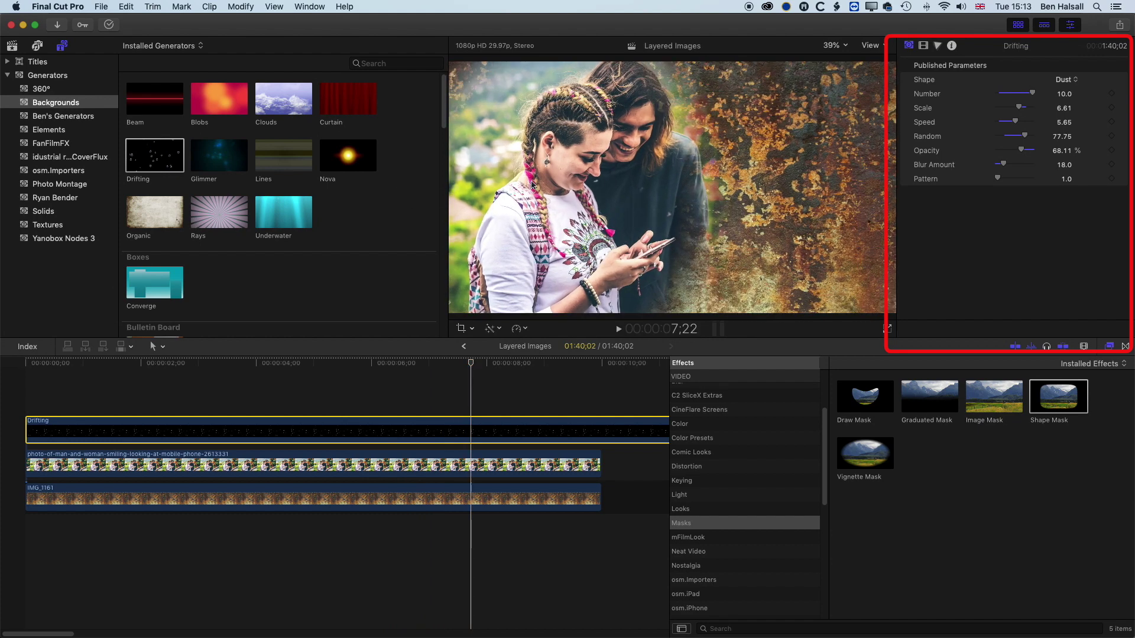
Apply the Shape Mask effect to the Drifting clip and shape it into a circle over the woman's face, with 100% curvature and a radius of about 249
mouse_move(491, 363)
left_mouse_down()
mouse_move(532, 365)
mouse_move(509, 363)
left_mouse_up()
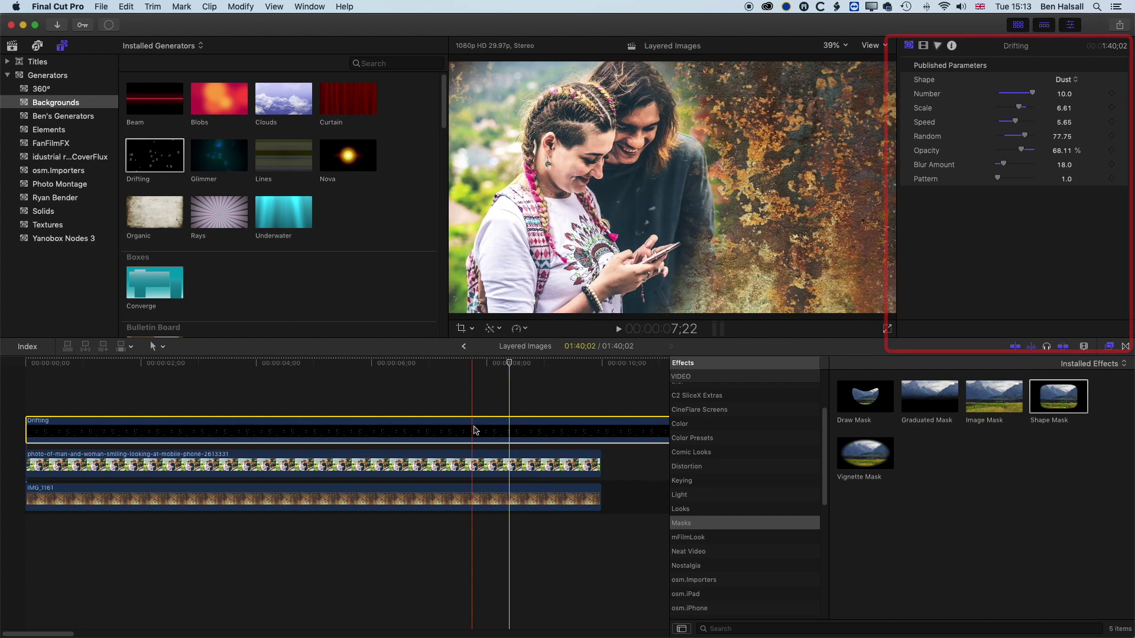
left_click_drag(1058, 402, 487, 430)
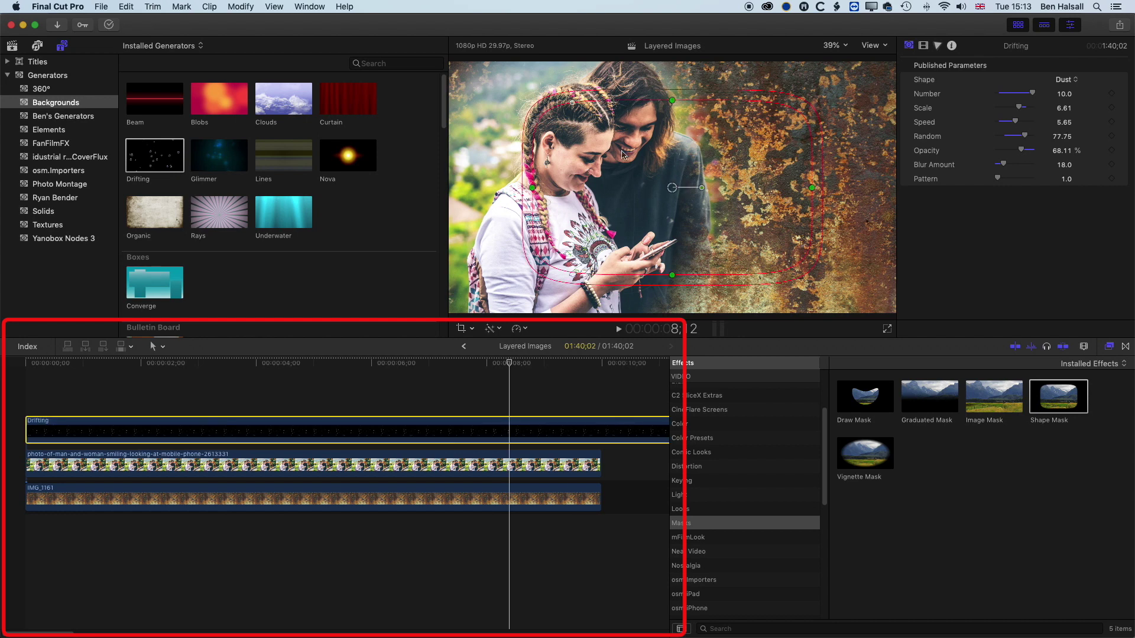
left_click_drag(574, 105, 652, 100)
left_click_drag(532, 187, 576, 156)
left_click_drag(577, 243, 577, 214)
left_click_drag(576, 157, 570, 137)
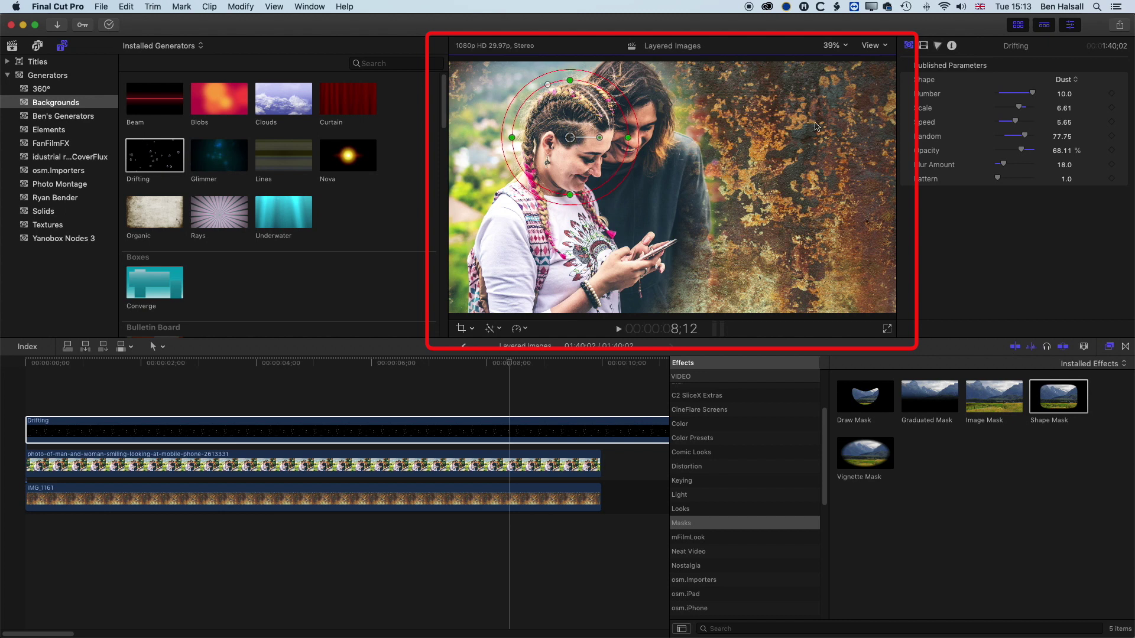
Invert the Drifting clip's shape mask, soften its feather to about 86.2, and check an earlier frame
left_click(924, 47)
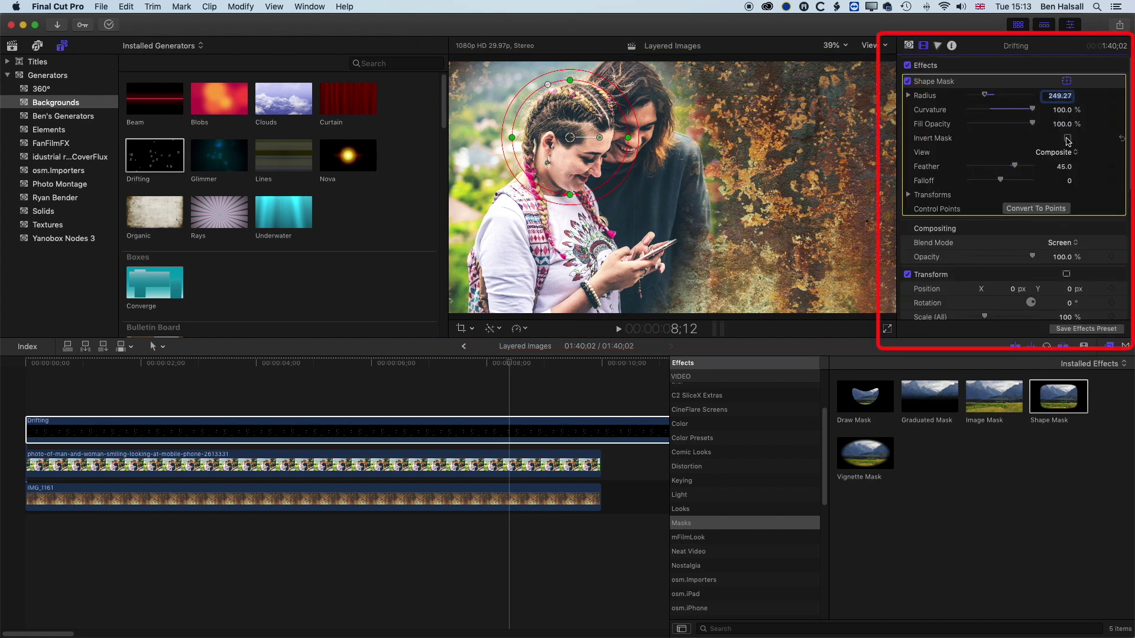
left_click_drag(595, 224, 592, 213)
left_click_drag(509, 363, 428, 367)
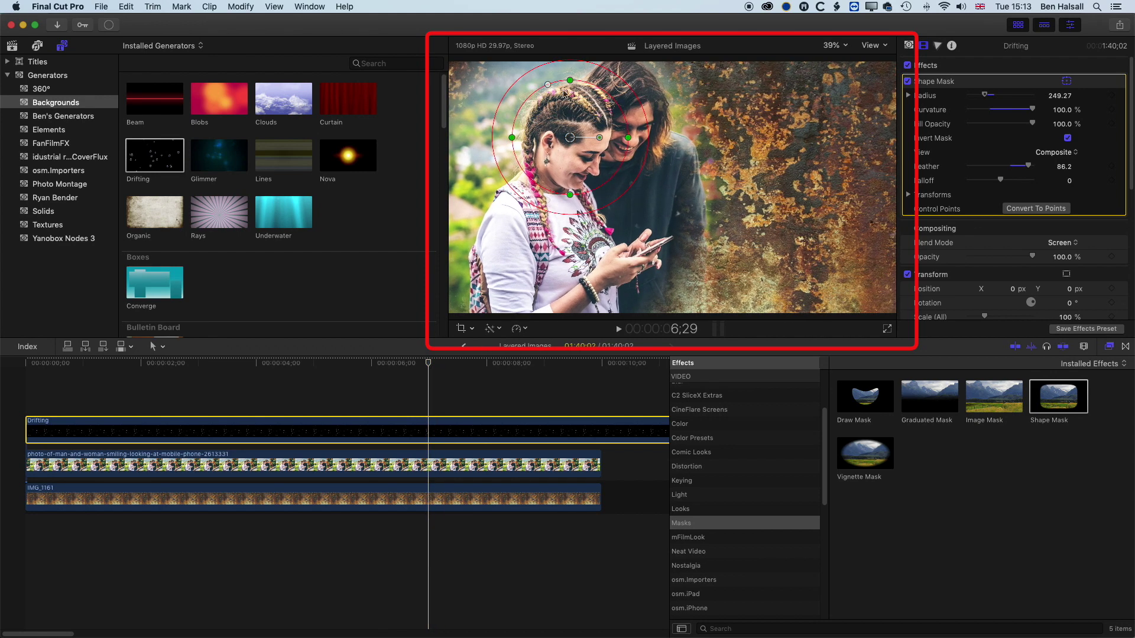
Play the composition from the start to check the masked dust particles over the photo
left_click_drag(428, 368, 3, 359)
key("space")
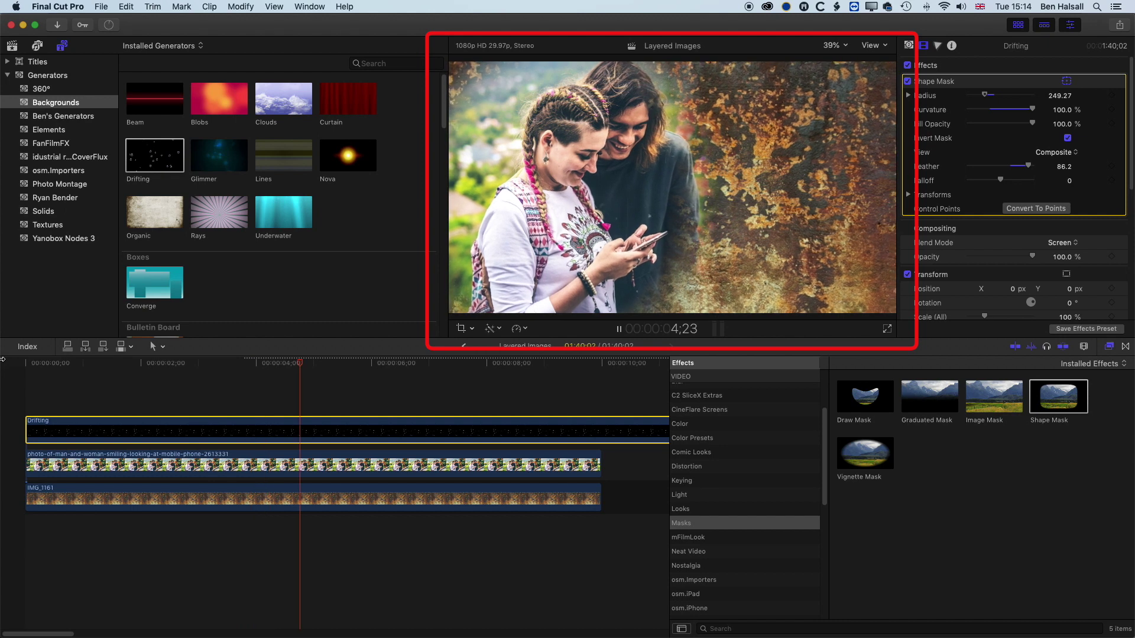
key("space")
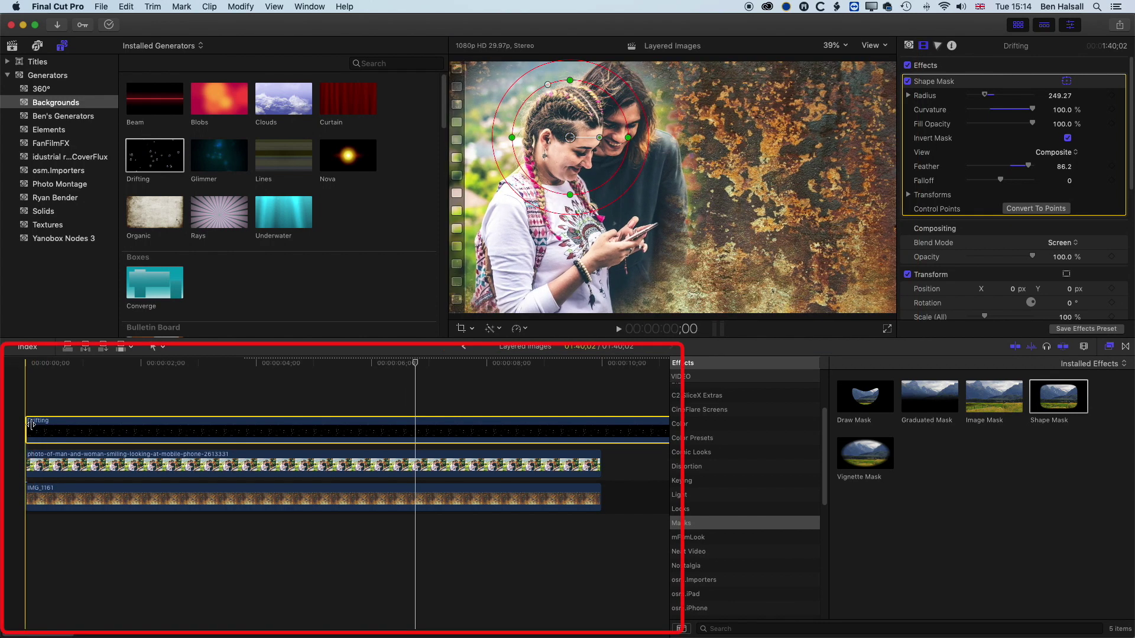
Trim the starts of the Drifting and photo clips so the photo begins at about 1;15 and the dust slightly after it
left_click_drag(31, 425, 112, 427)
left_click_drag(27, 463, 115, 460)
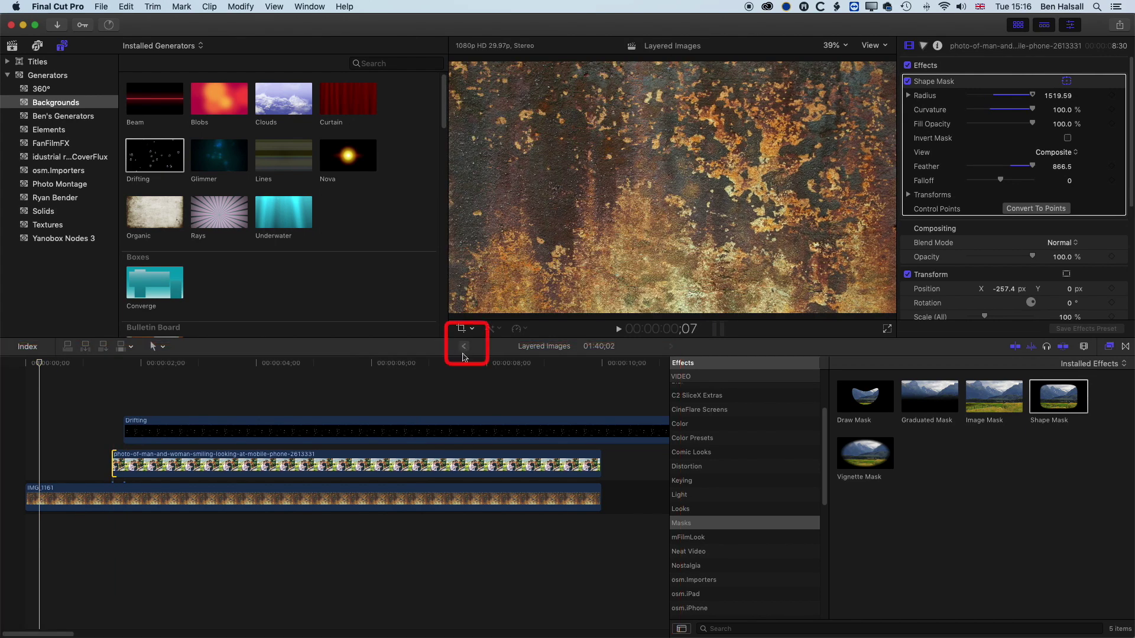
Copy Page Curl Clip 2 from the Page Curl project and paste it as the uppermost layer at the start of Layered Images
left_click(463, 347)
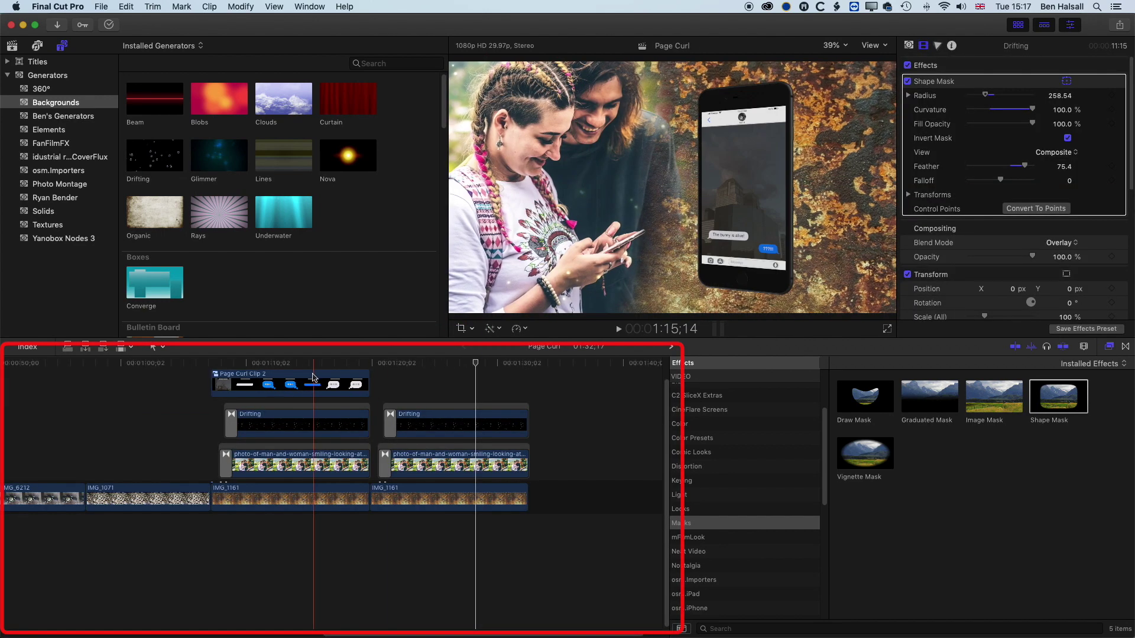
left_click(307, 381)
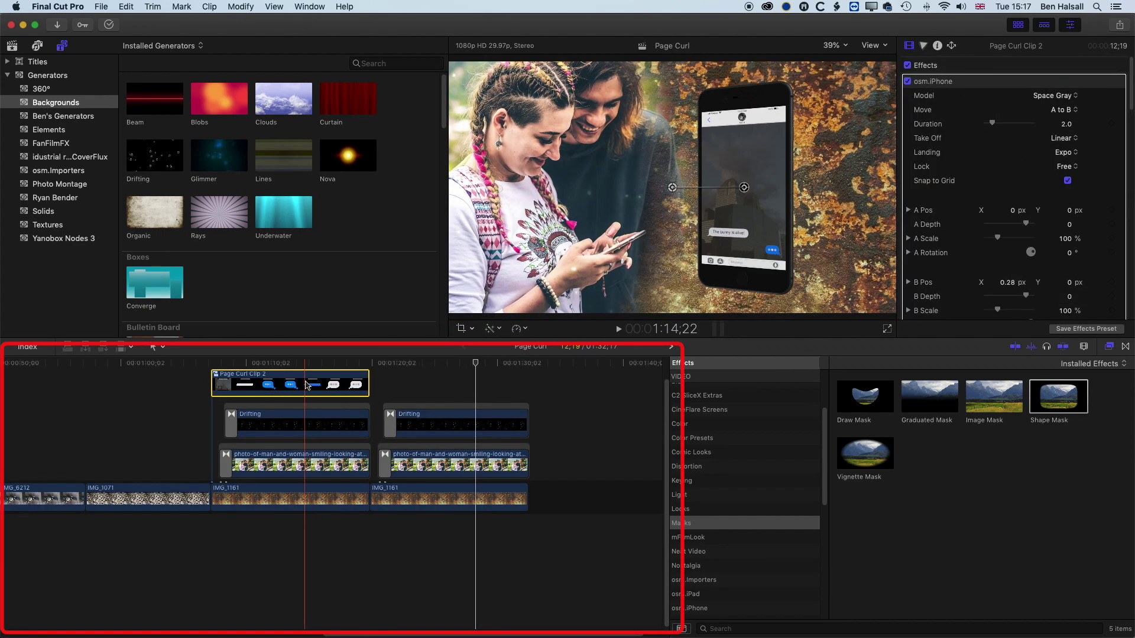
left_click(672, 347)
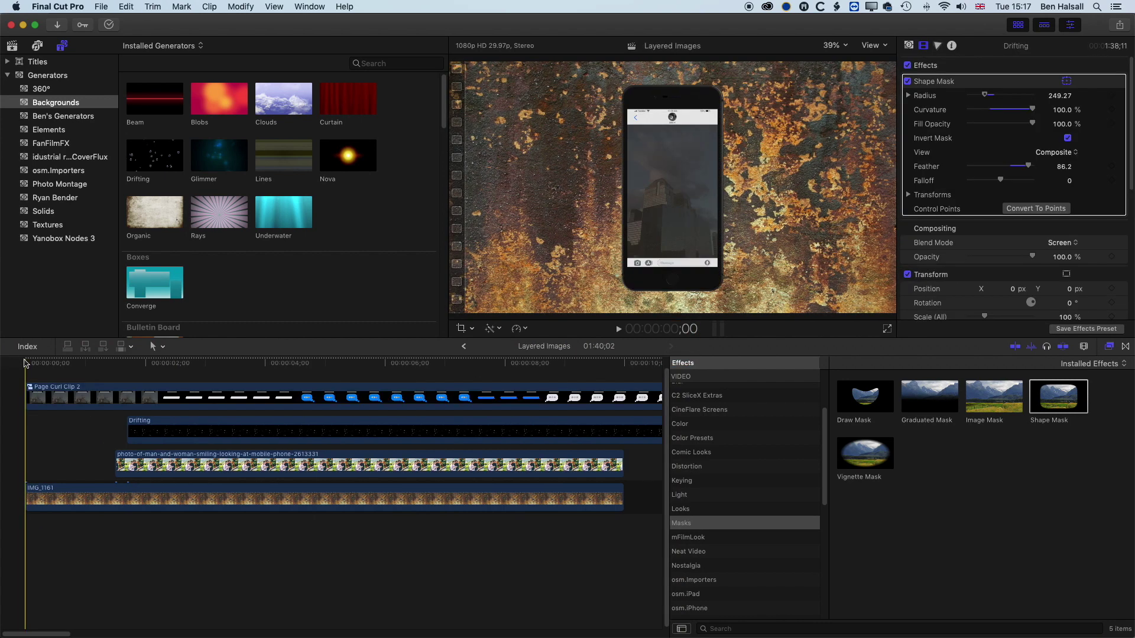
Play the opening with the phone layer and inspect the frame at 1;15 where the photo clip begins
key("space")
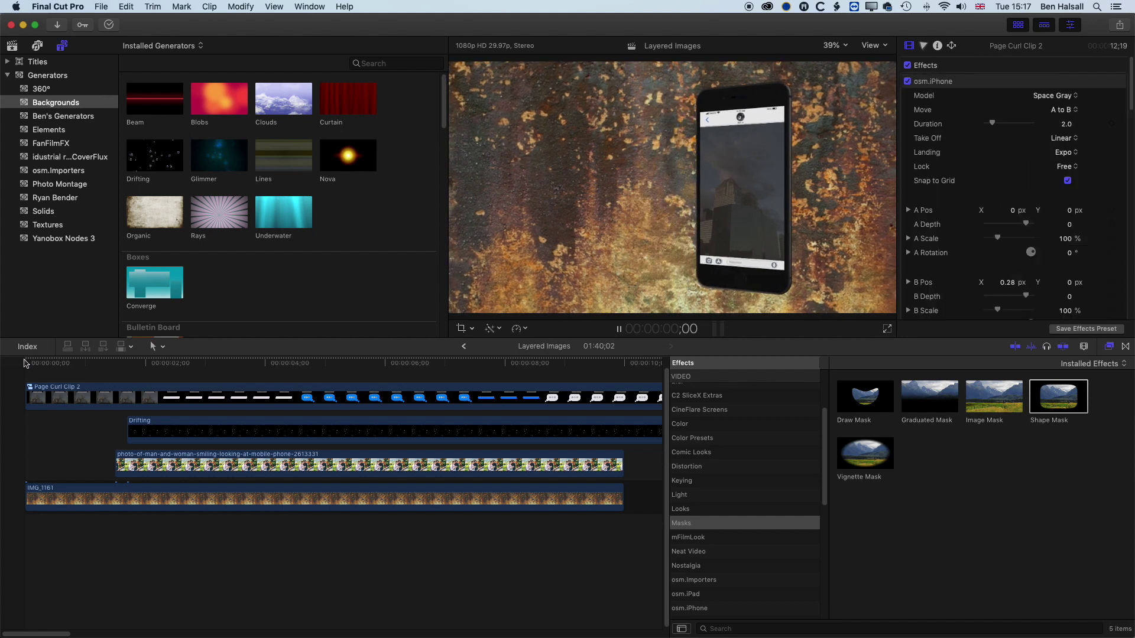
key("space")
left_click_drag(28, 362, 127, 364)
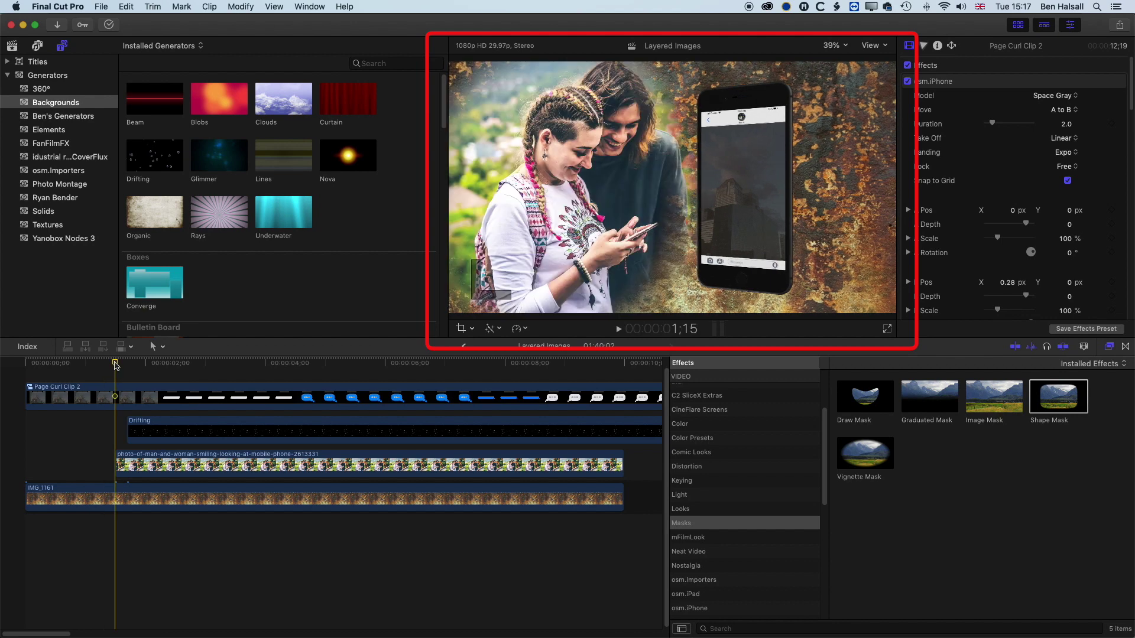
Add a cross dissolve at the start of both the photo clip and the Drifting clip, and play the opening
left_click(119, 460)
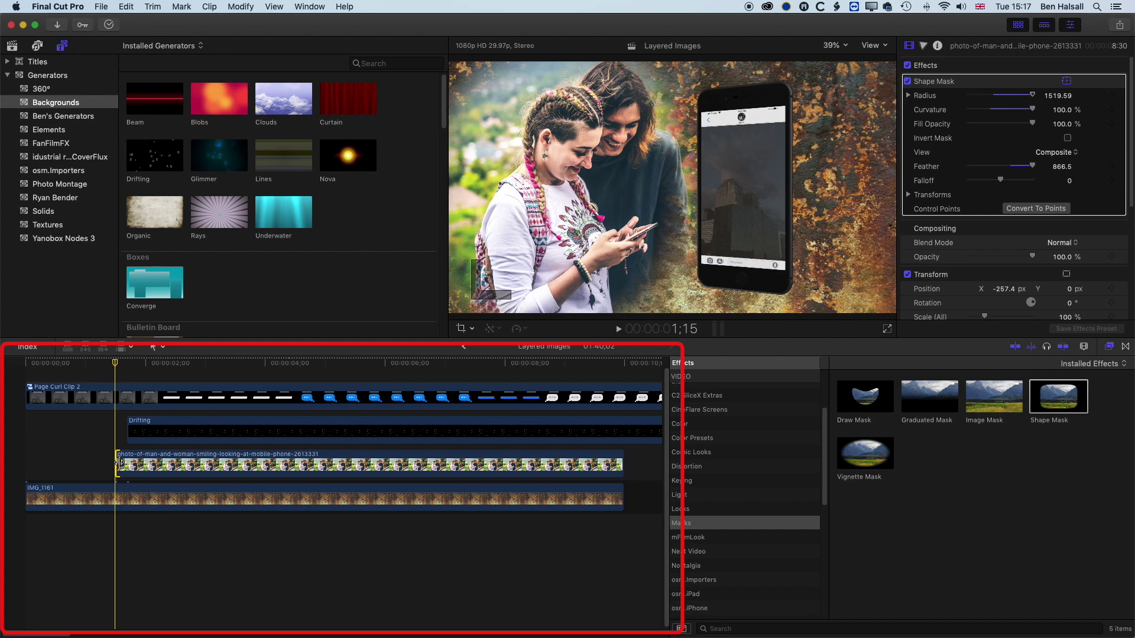
left_click_drag(118, 462, 175, 465)
left_click(130, 424)
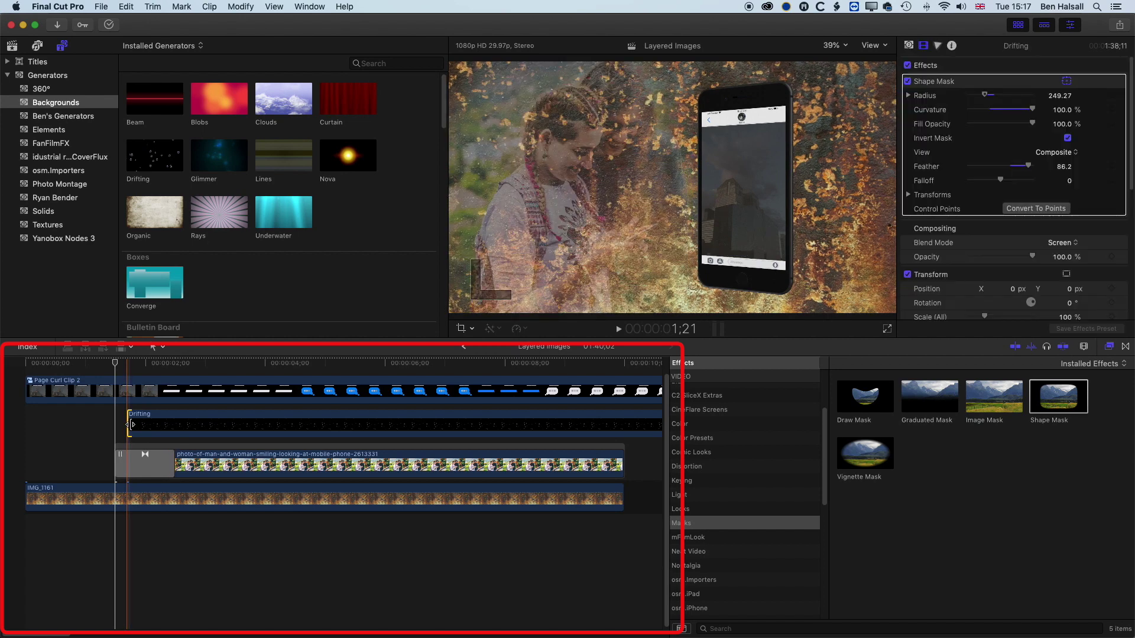
key("super+t")
left_click_drag(246, 424, 165, 417)
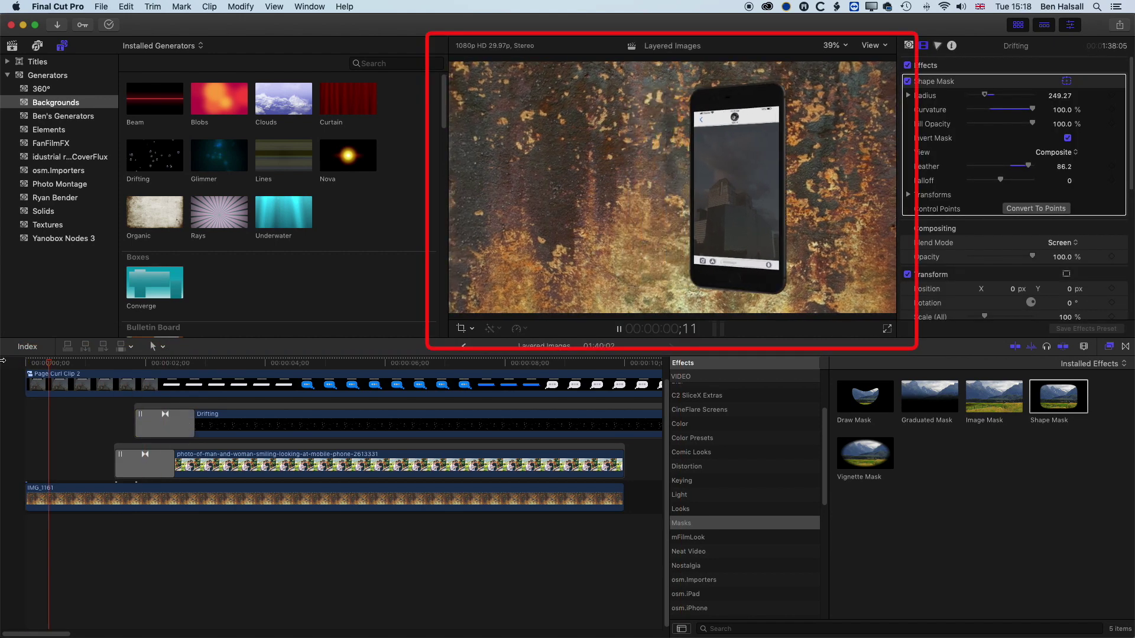
key("space")
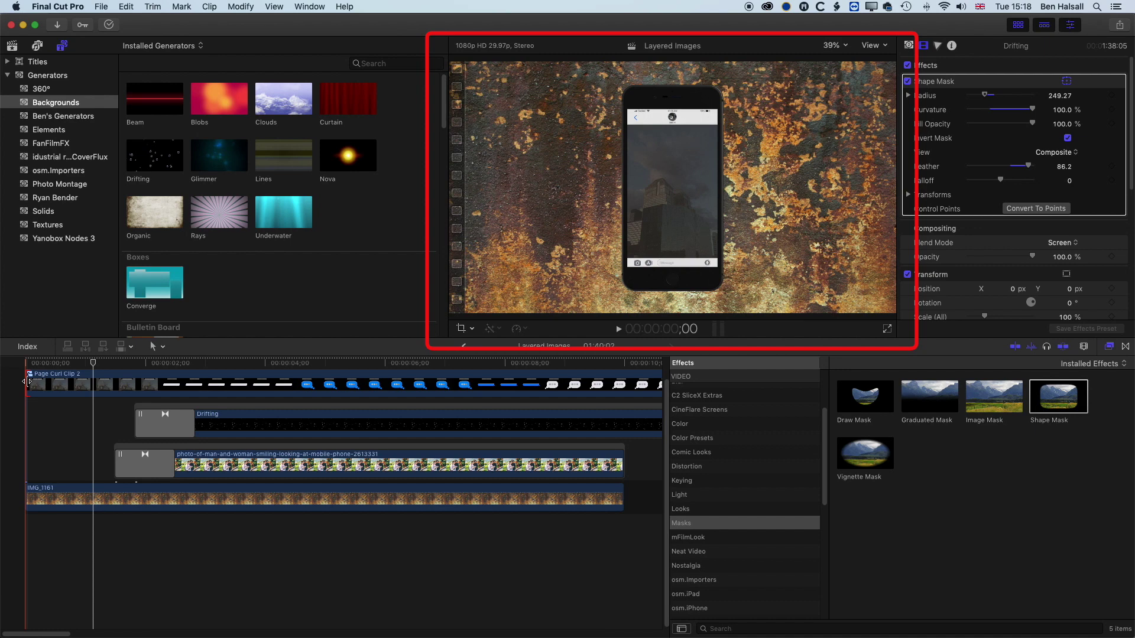
Add a cross dissolve at the start of Page Curl Clip 2 and play the composition from the beginning
left_click(28, 381)
key("super+t")
key("space")
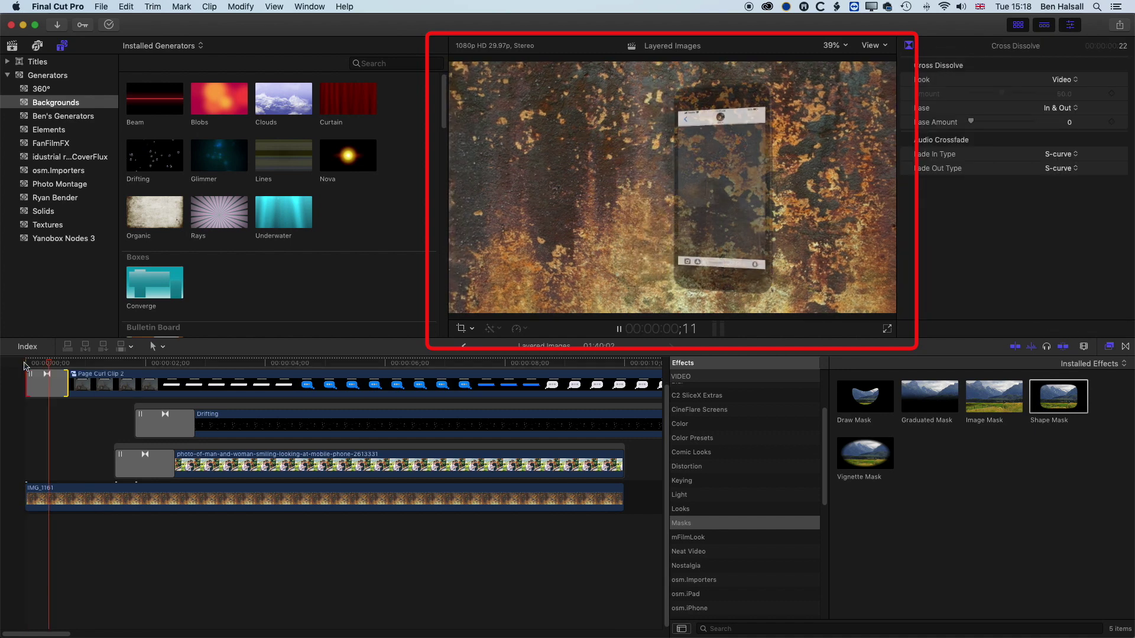